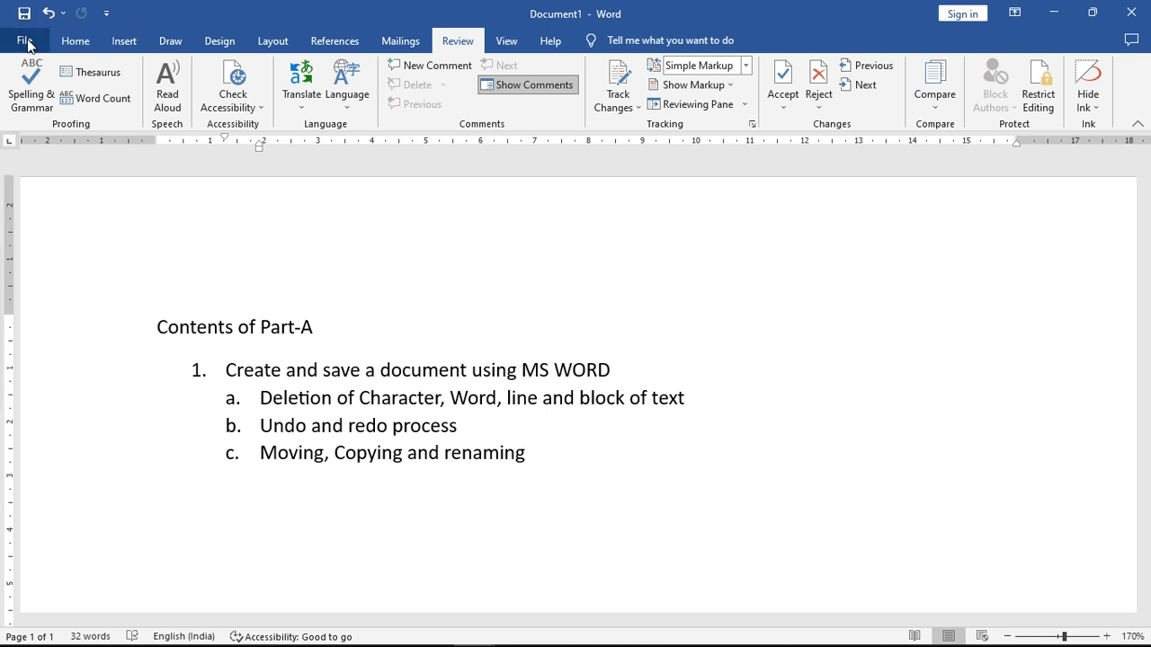
click(25, 41)
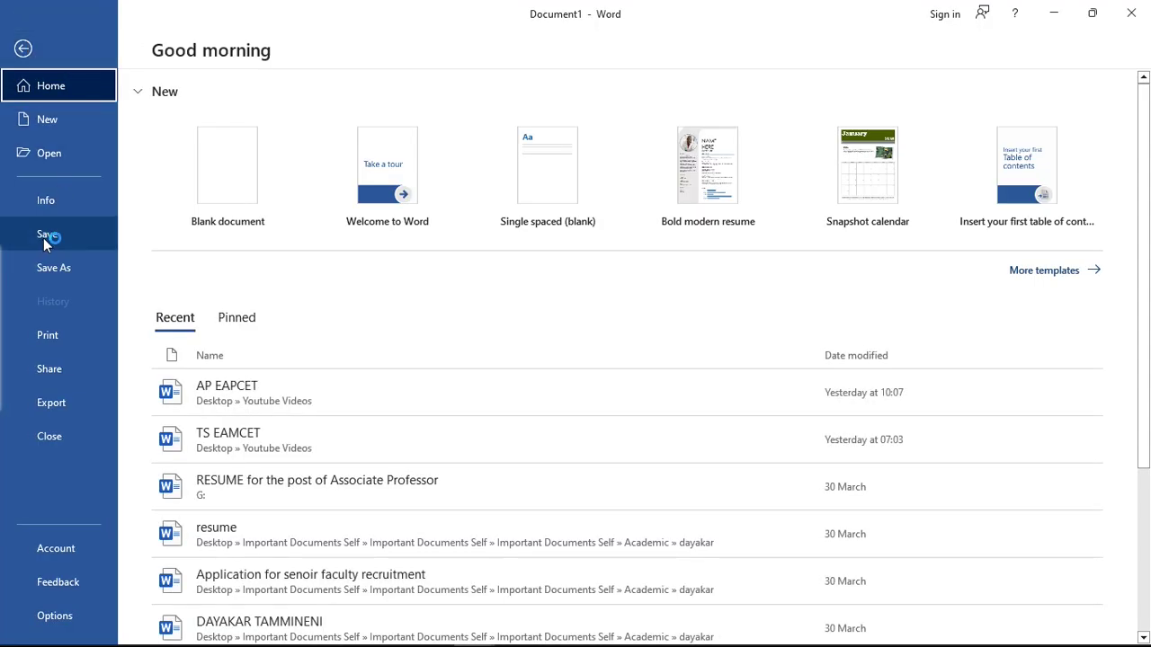
click(24, 48)
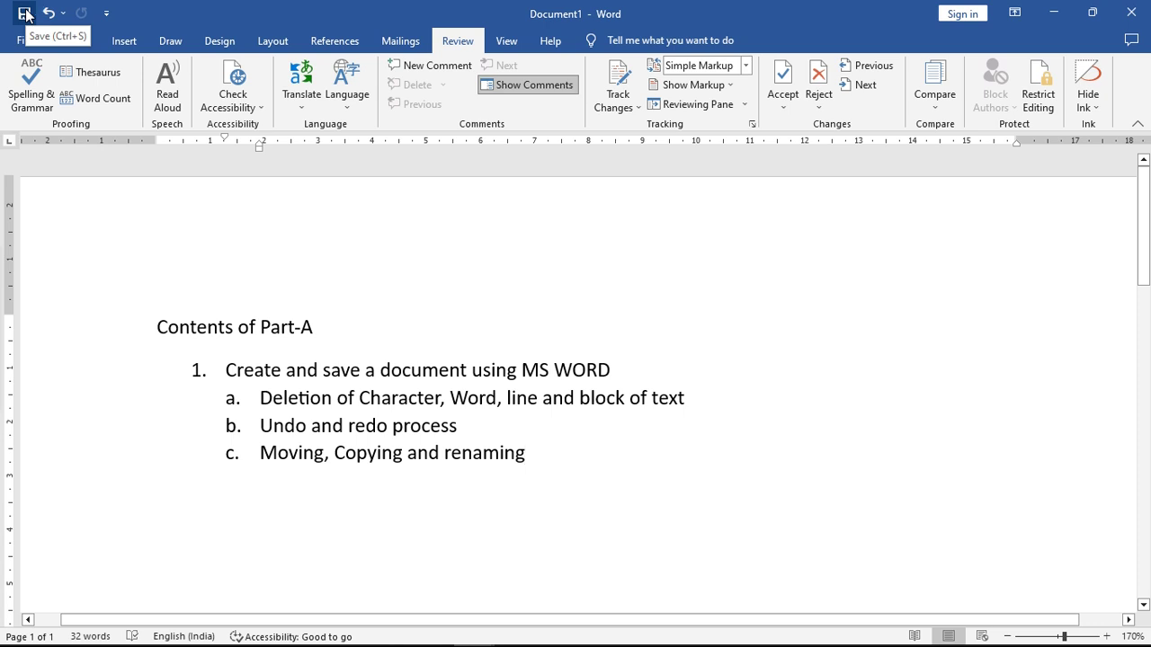
click(24, 43)
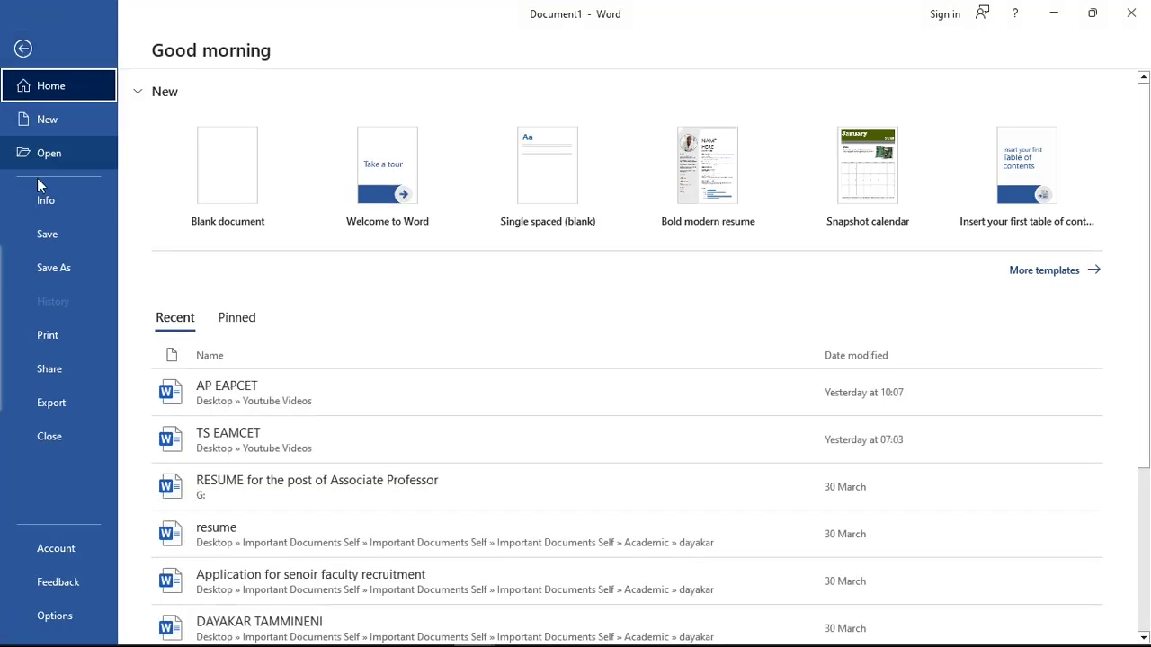
click(24, 48)
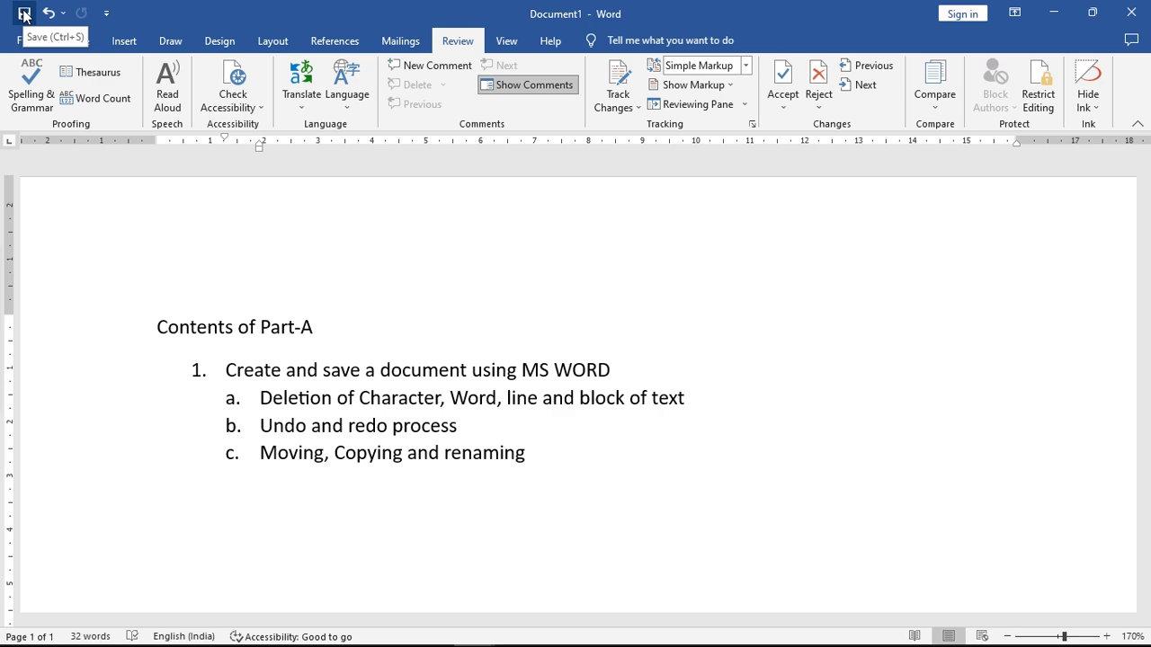
Start saving the new document with the Desktop folder on This PC as the location
click(24, 14)
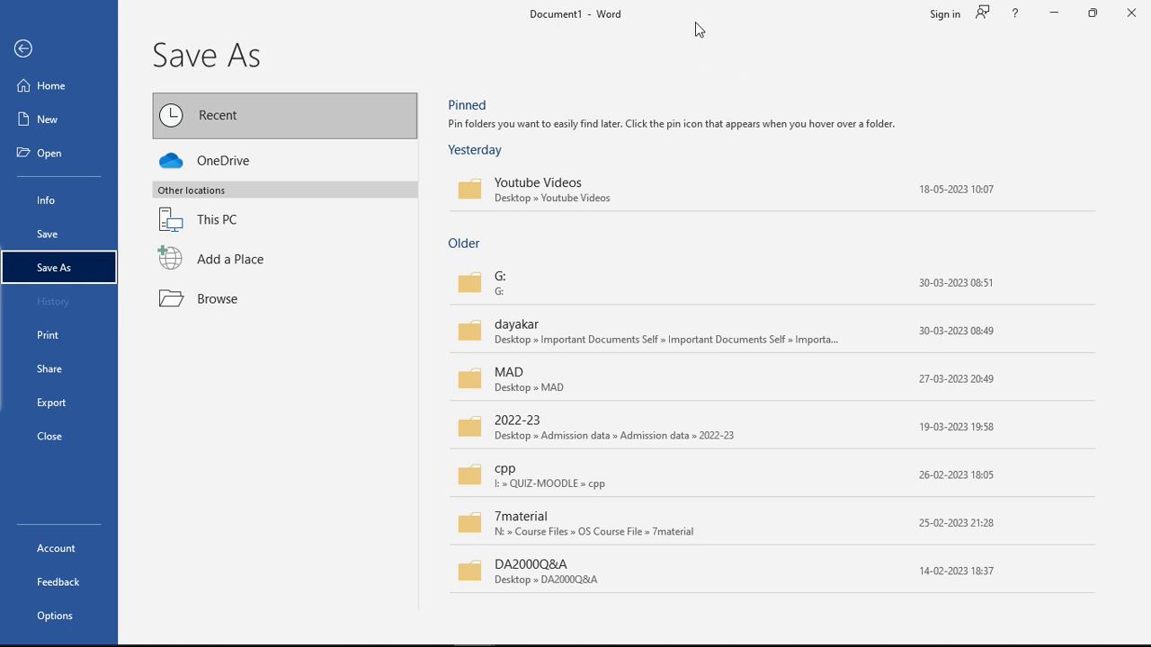
click(229, 224)
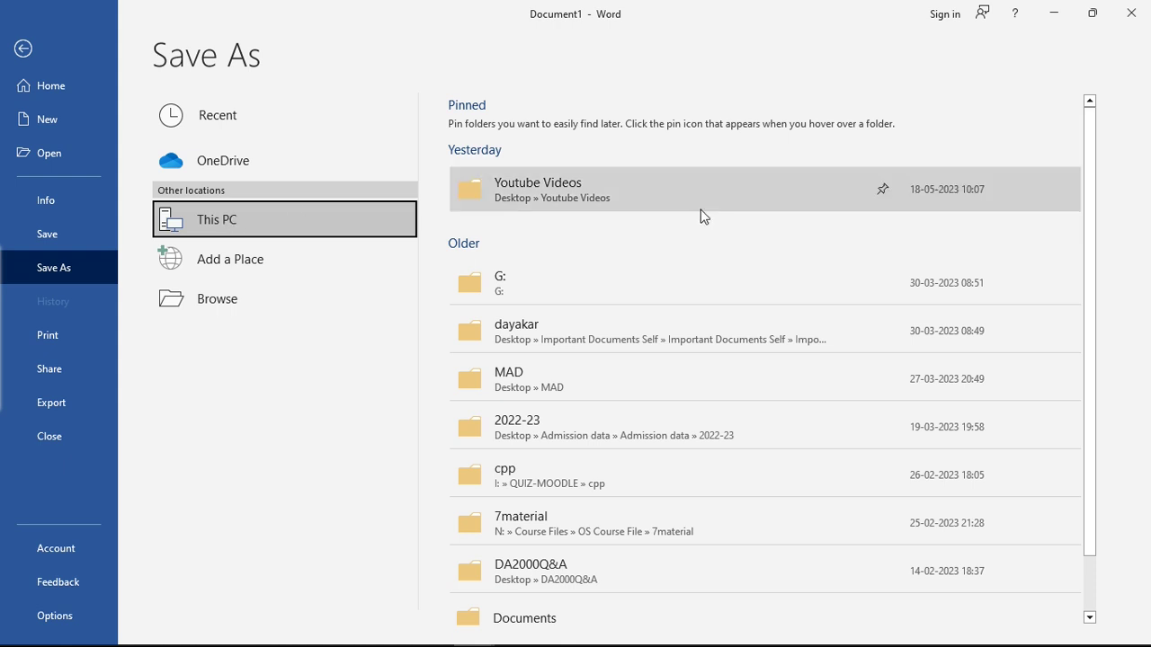
scroll(665, 283, down, 1)
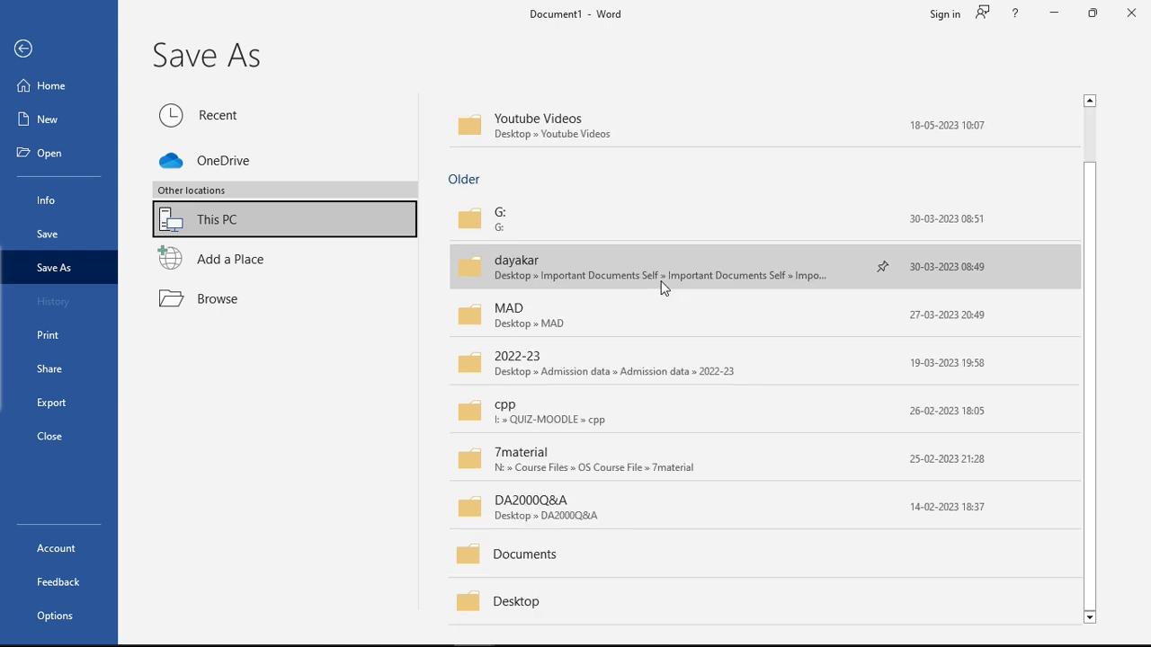
scroll(660, 278, up, 1)
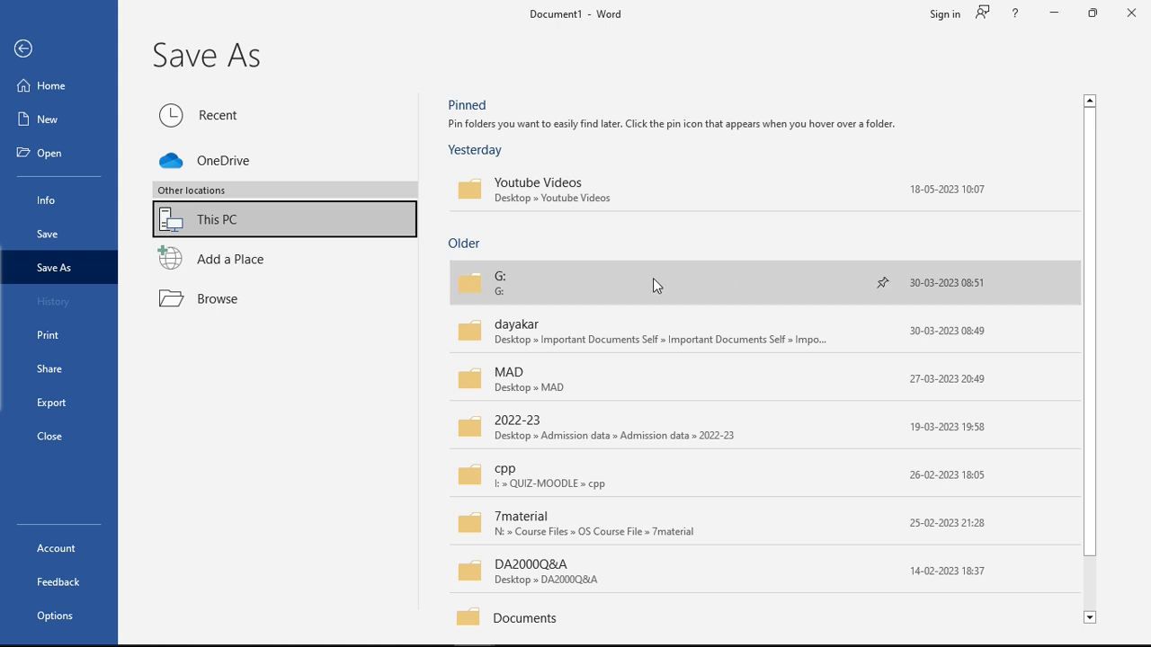
scroll(719, 423, down, 1)
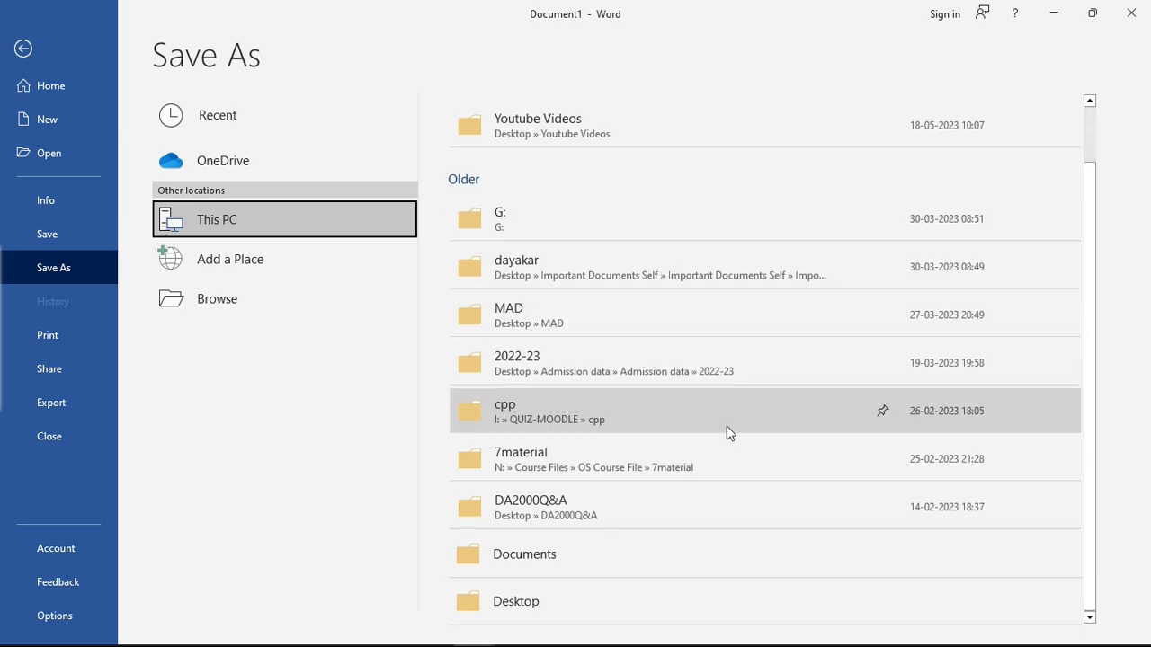
click(580, 606)
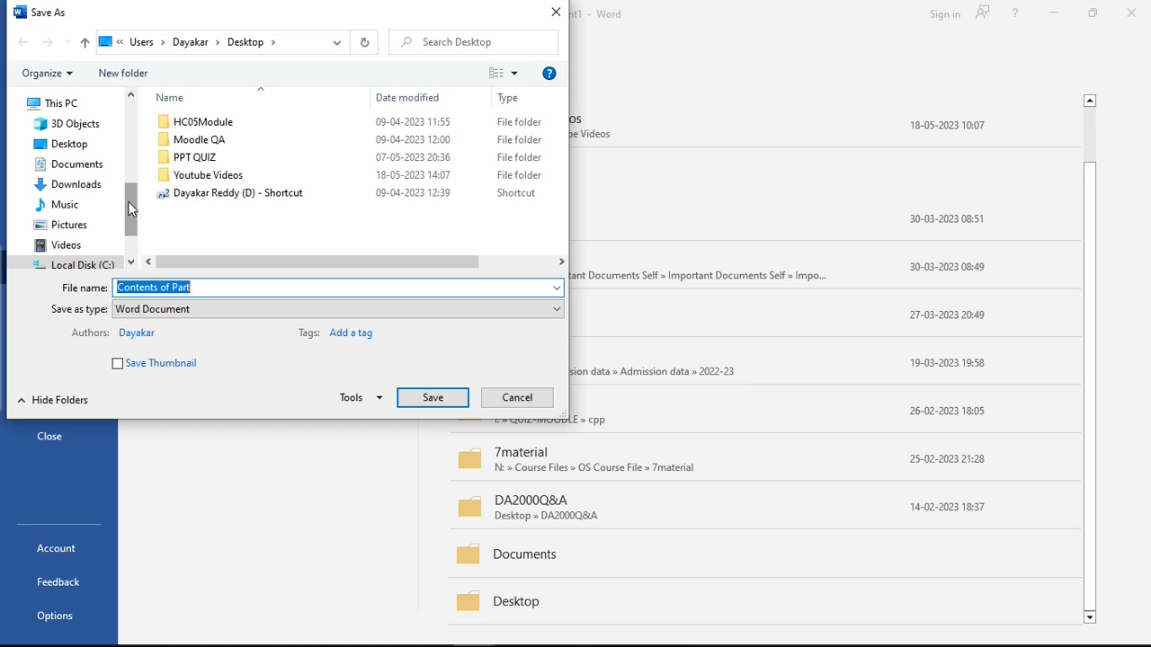
Create a folder named APPSC CPT on Local Disk (K:) and open it as the save location
drag(128, 201, 127, 233)
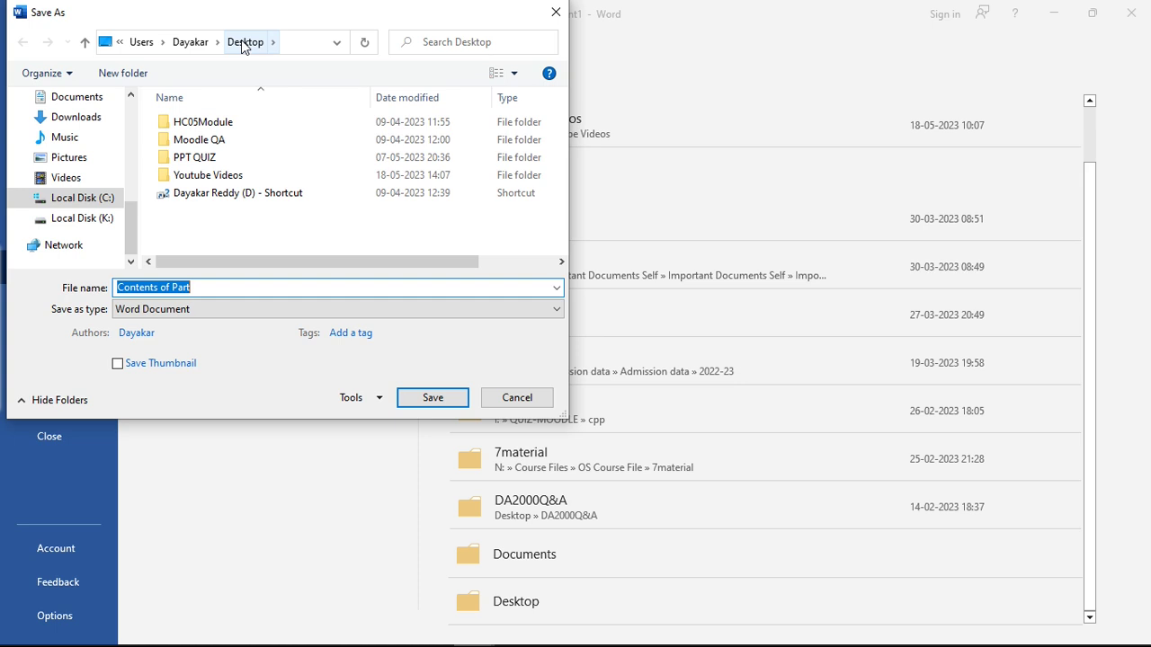
click(91, 223)
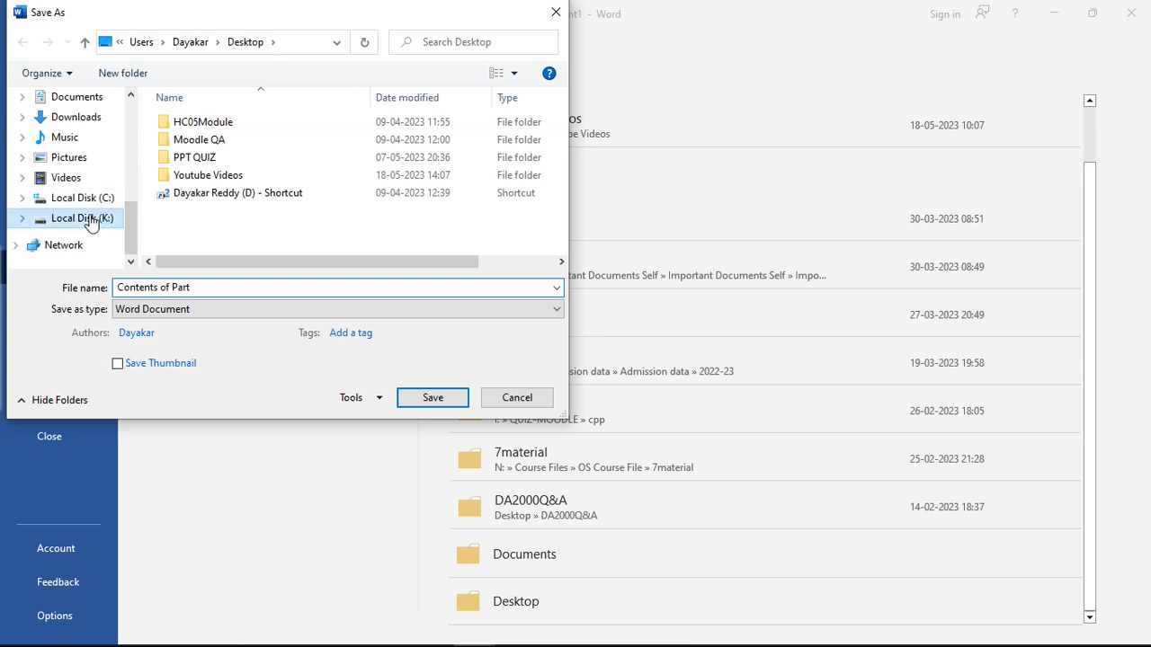
click(123, 76)
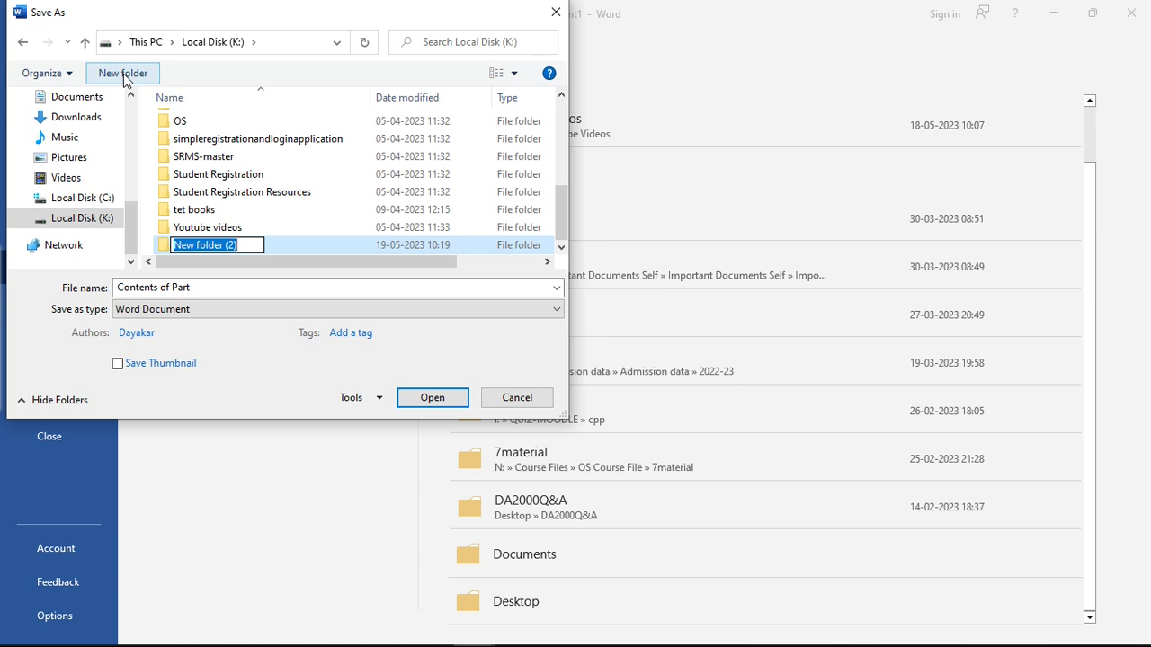
text(A)
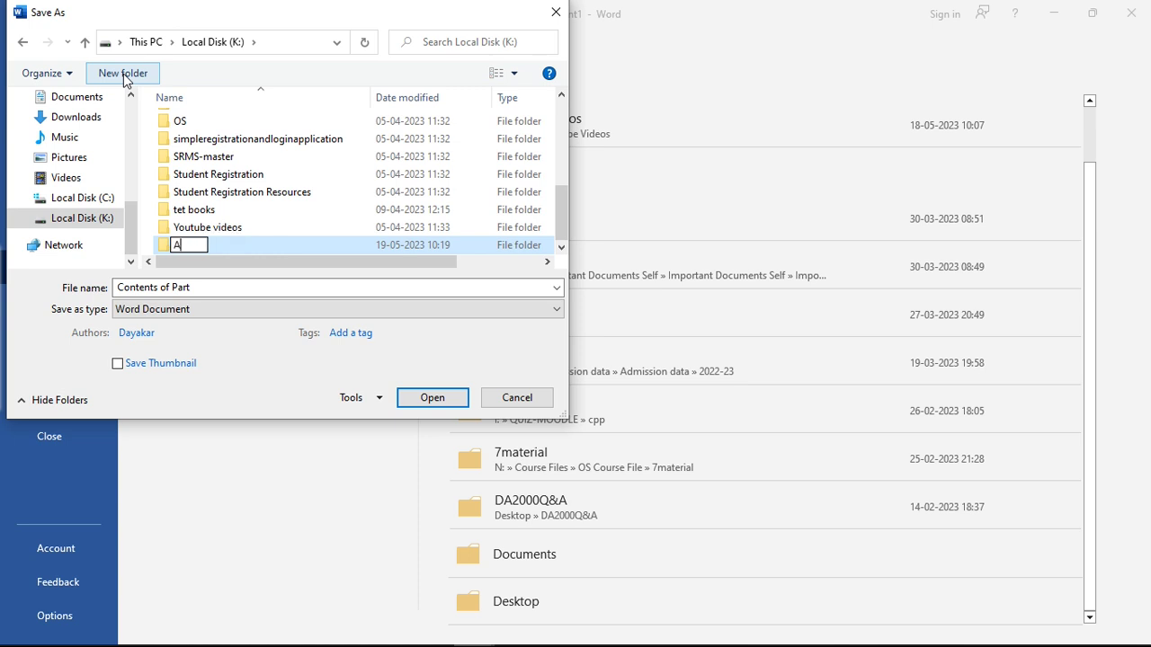
text(PPSC CPT)
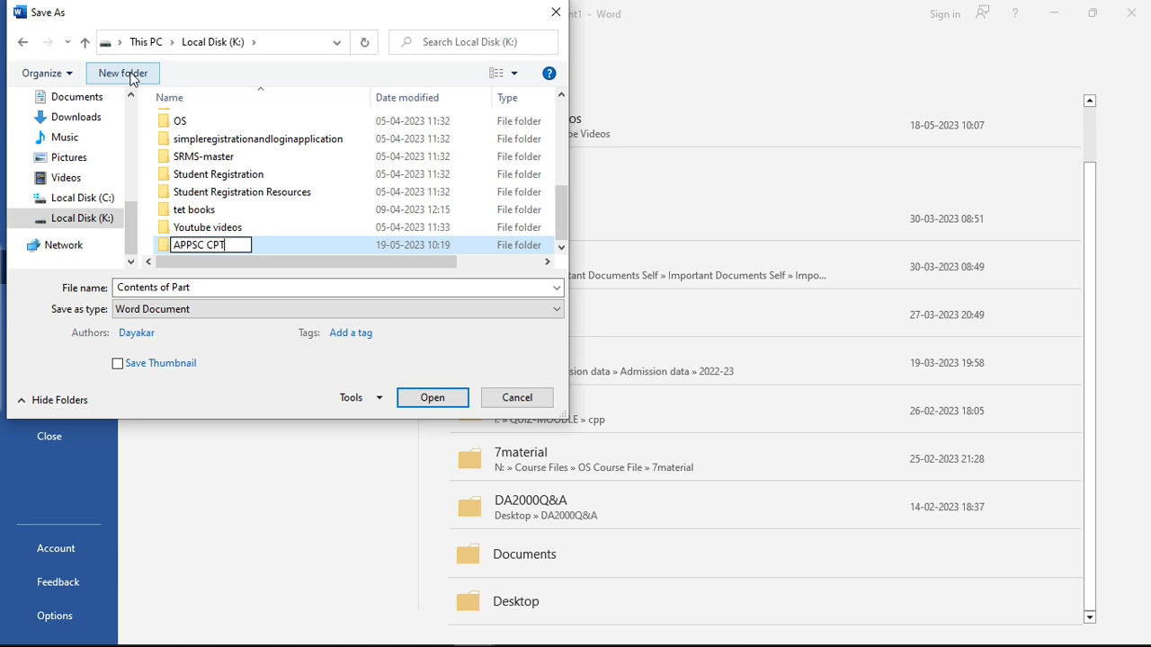
key(Return)
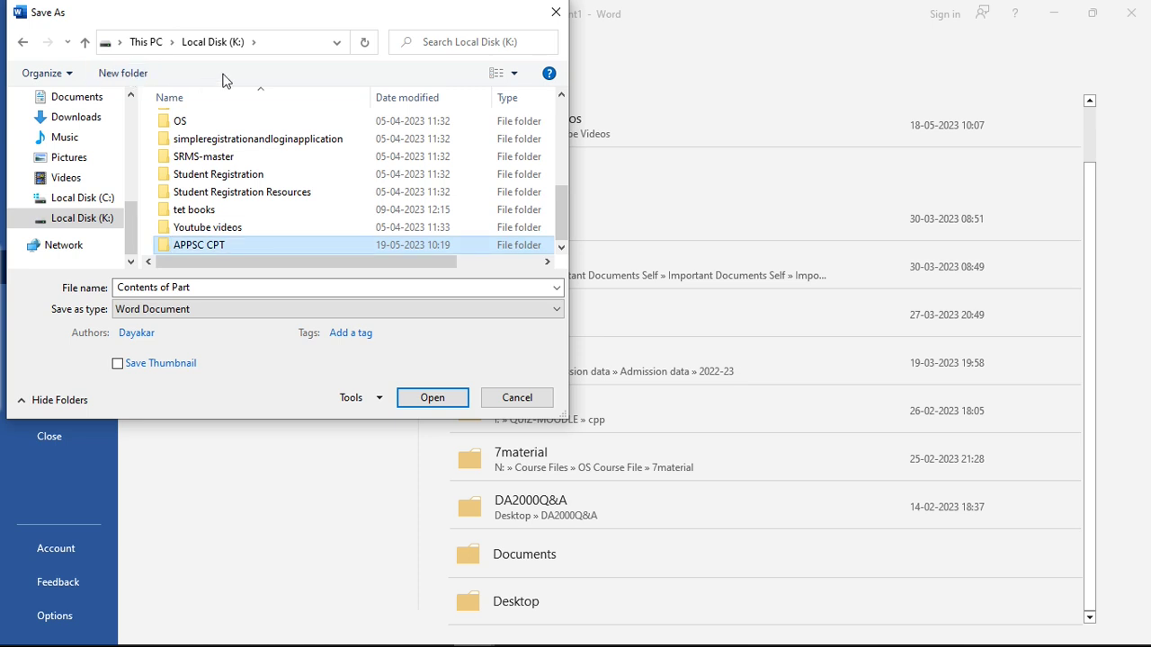
key(Return)
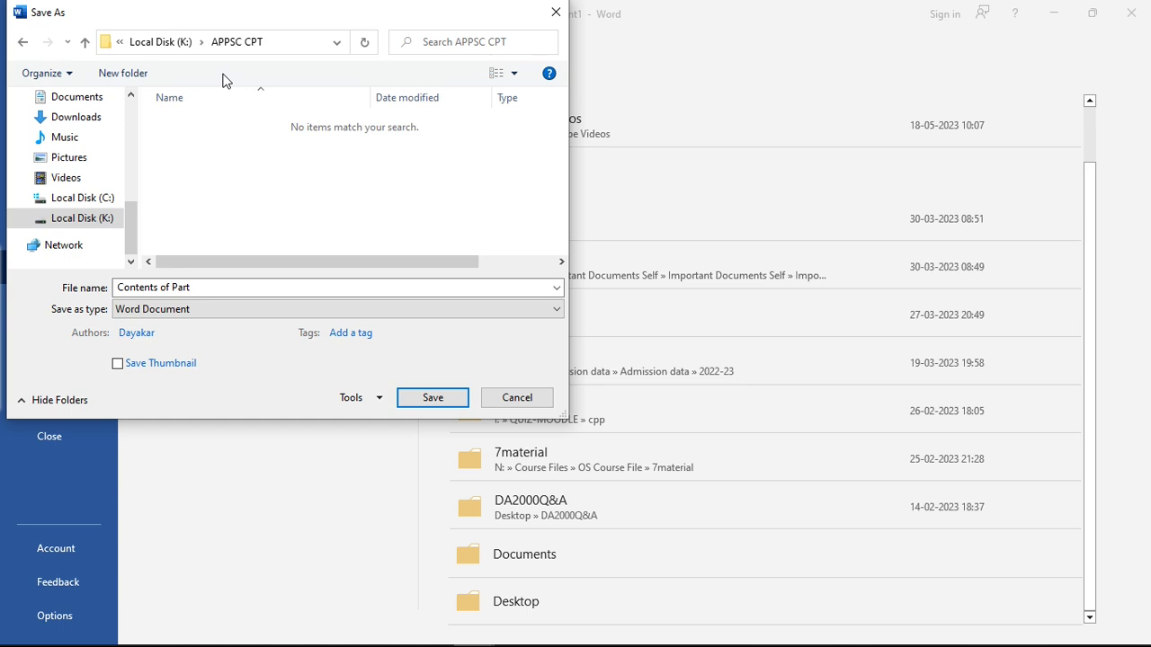
Save the document as a Word Document named Part-A in the APPSC CPT folder
click(219, 286)
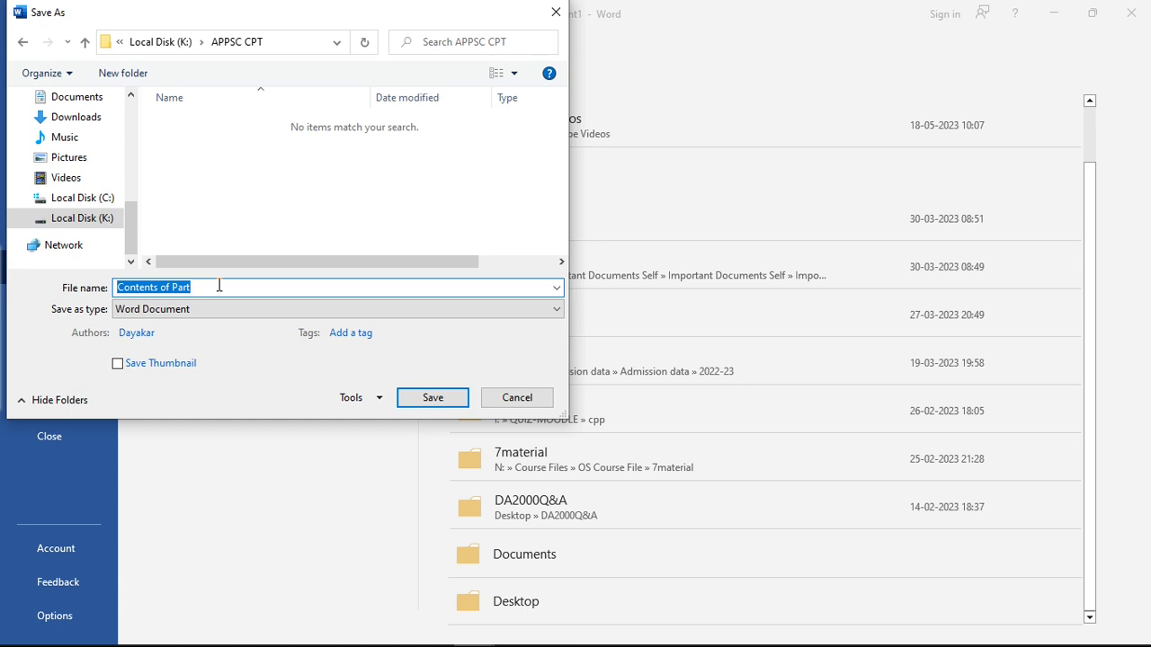
text(Part)
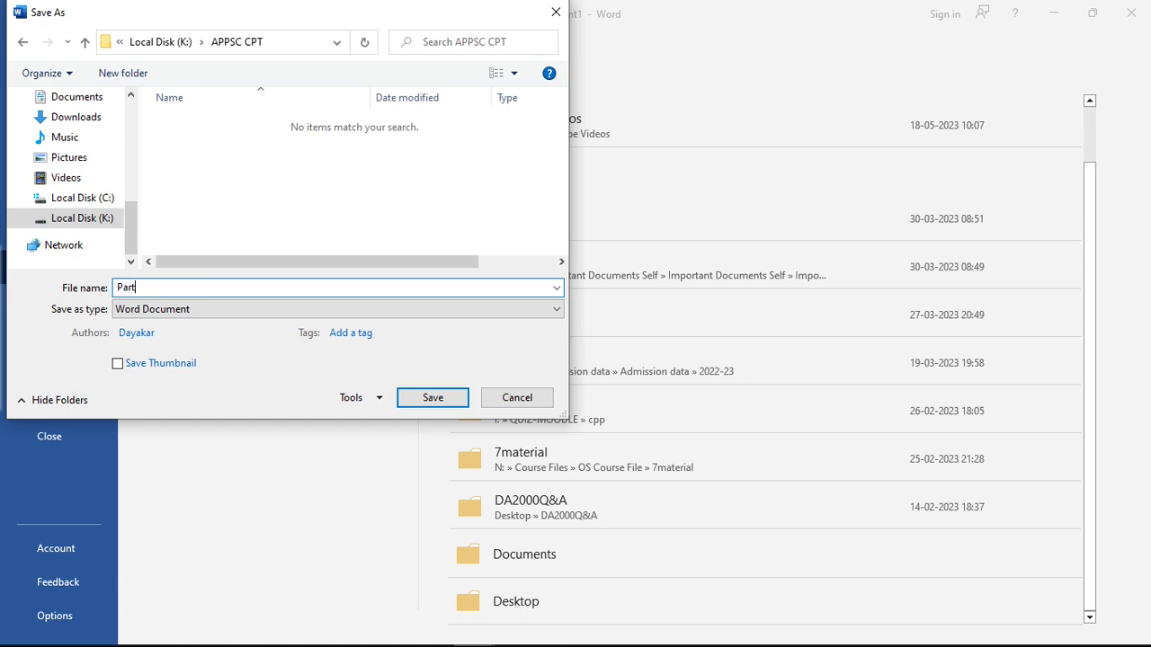
text(-A)
click(432, 398)
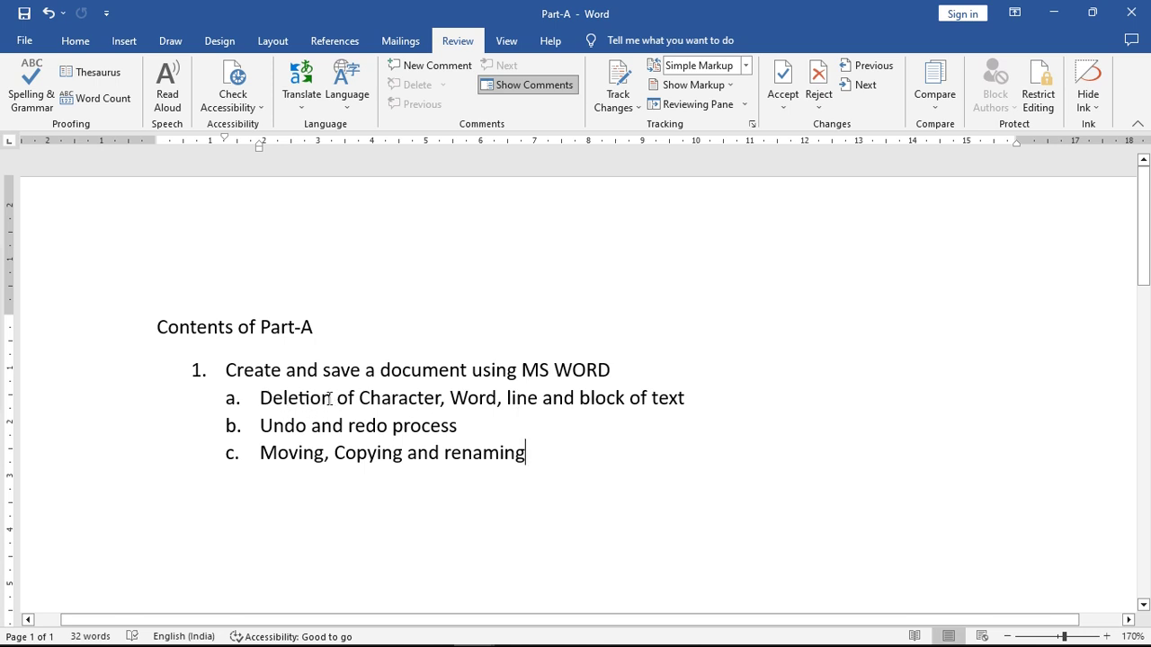
Delete the final "n" of "Deletion" in item a and retype it, once as a selection and once from the insertion point
drag(322, 398, 332, 399)
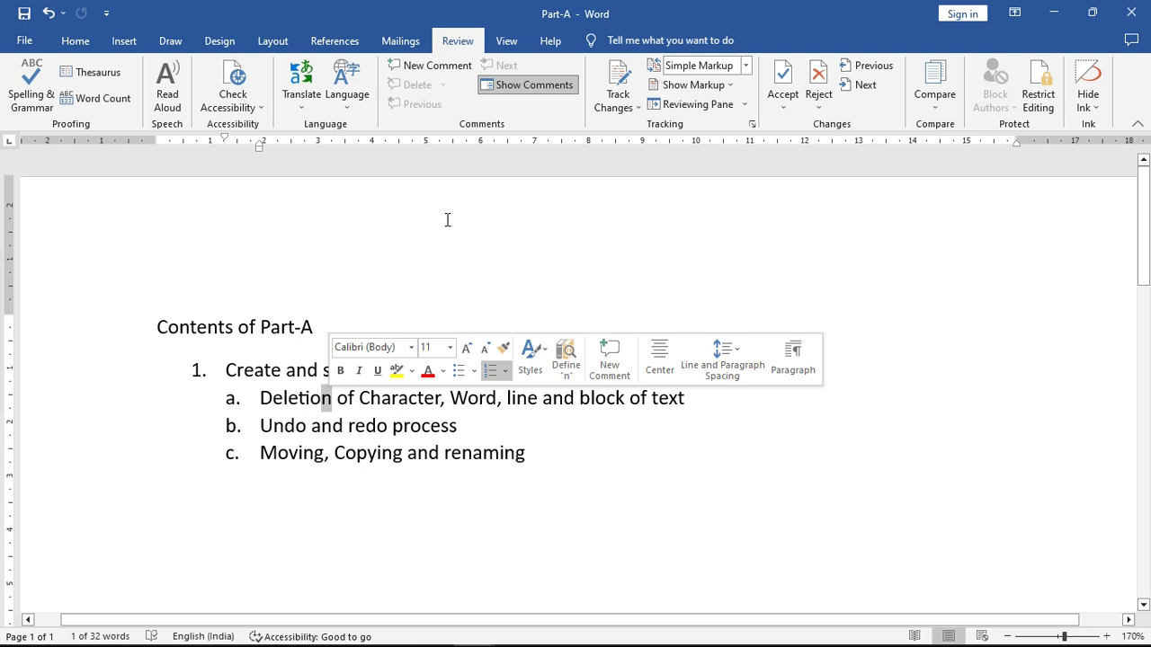
key(Delete)
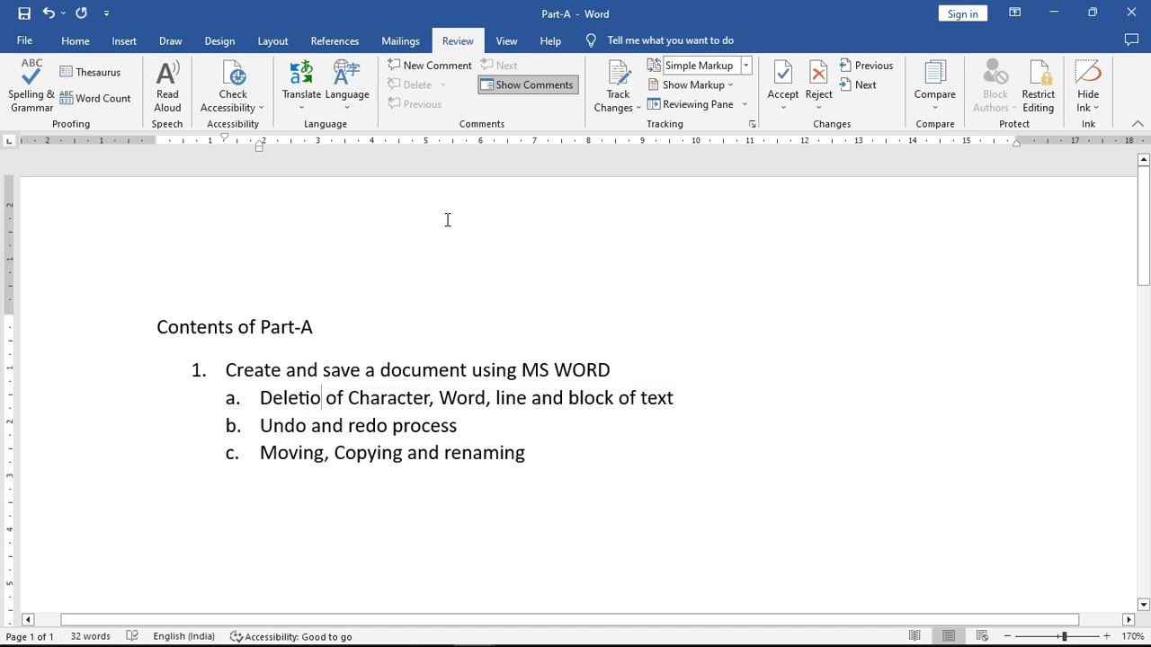
text(n)
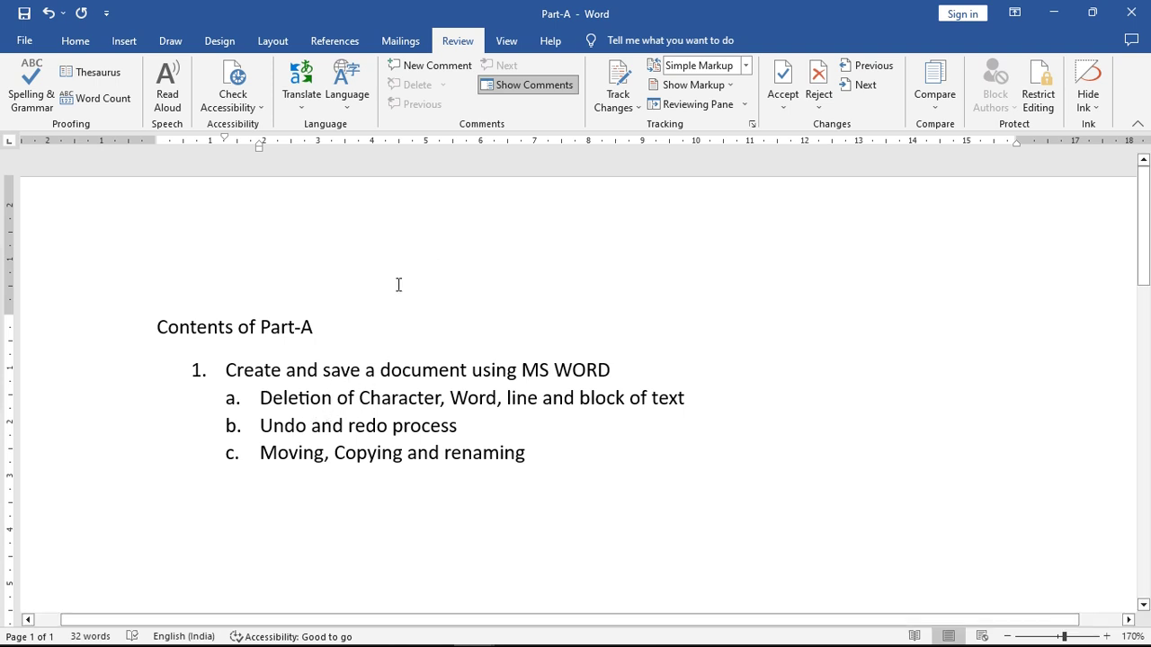
key(BackSpace)
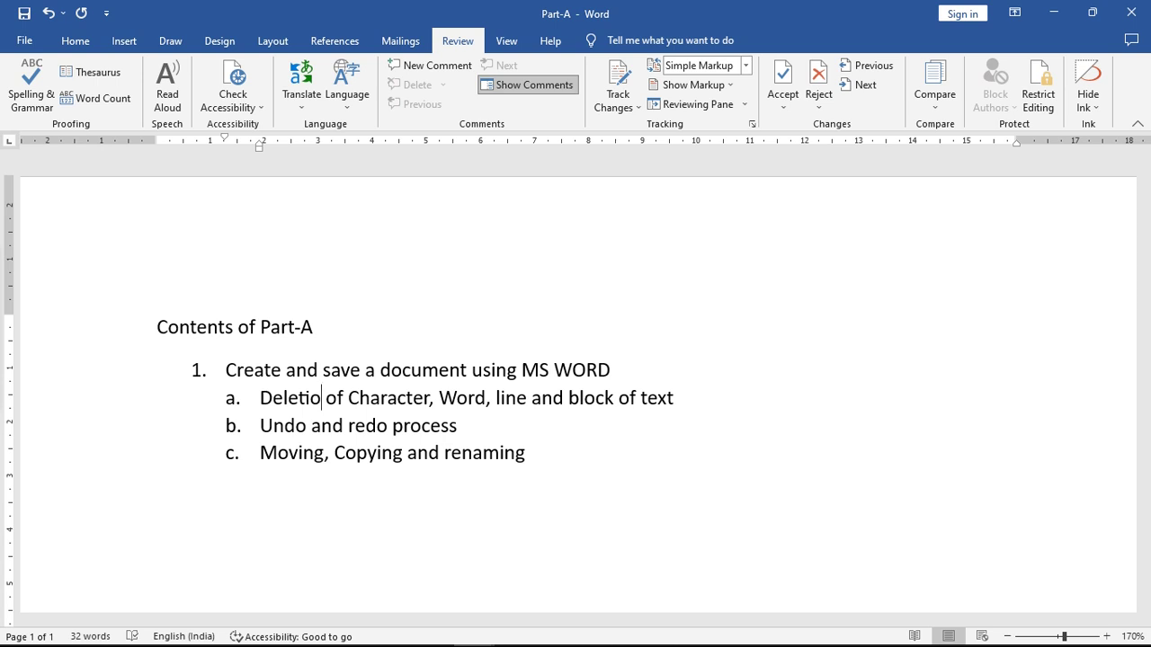
text(n)
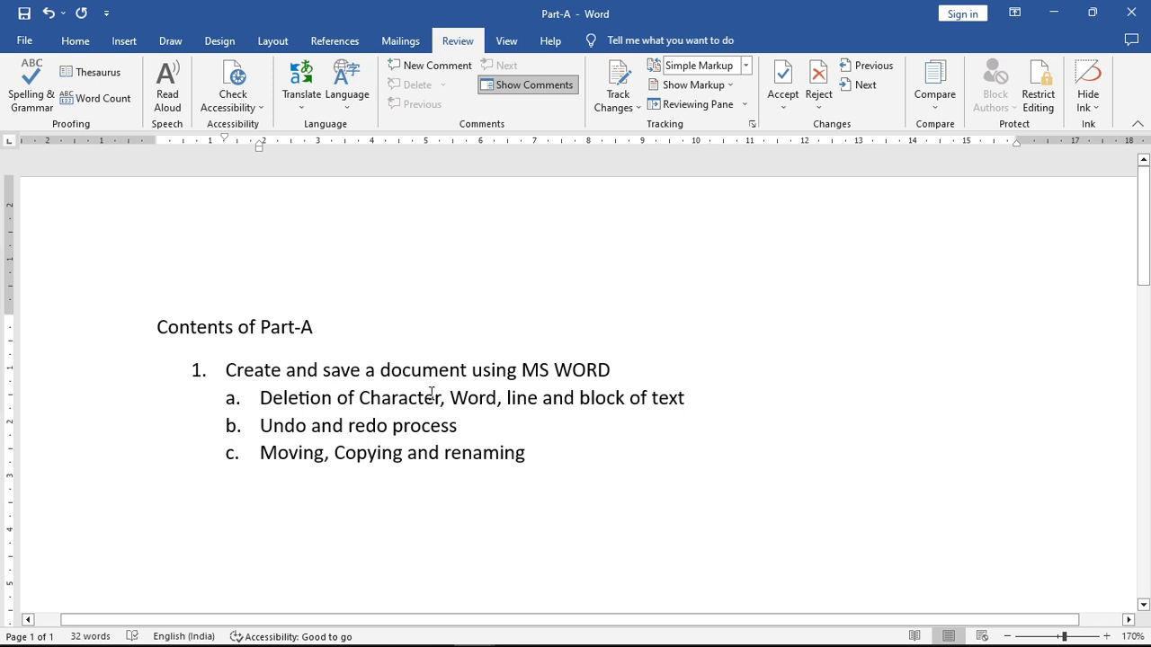
Delete the word "Character" from item a and undo the deletion
drag(455, 396, 497, 398)
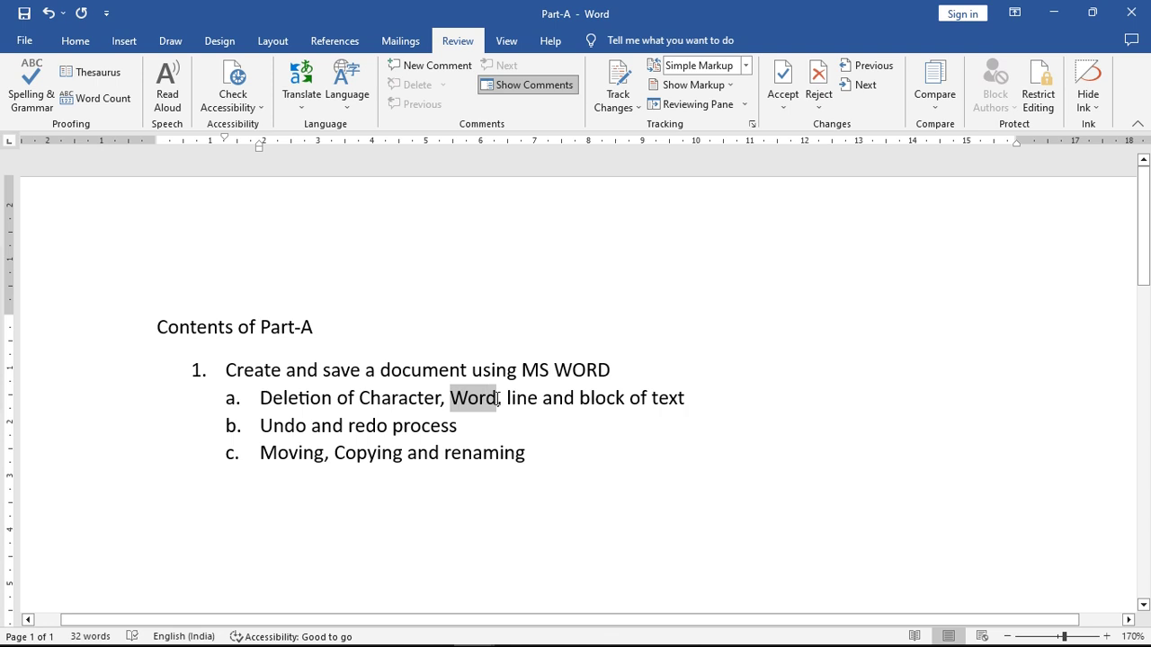
drag(497, 398, 497, 399)
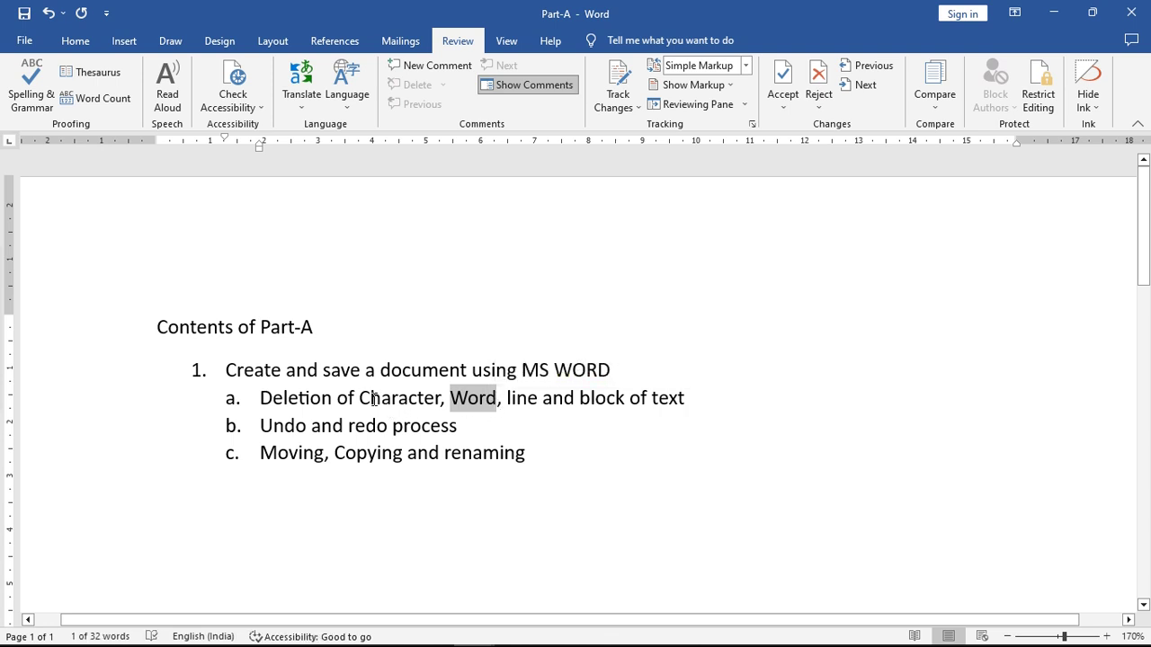
drag(357, 399, 442, 399)
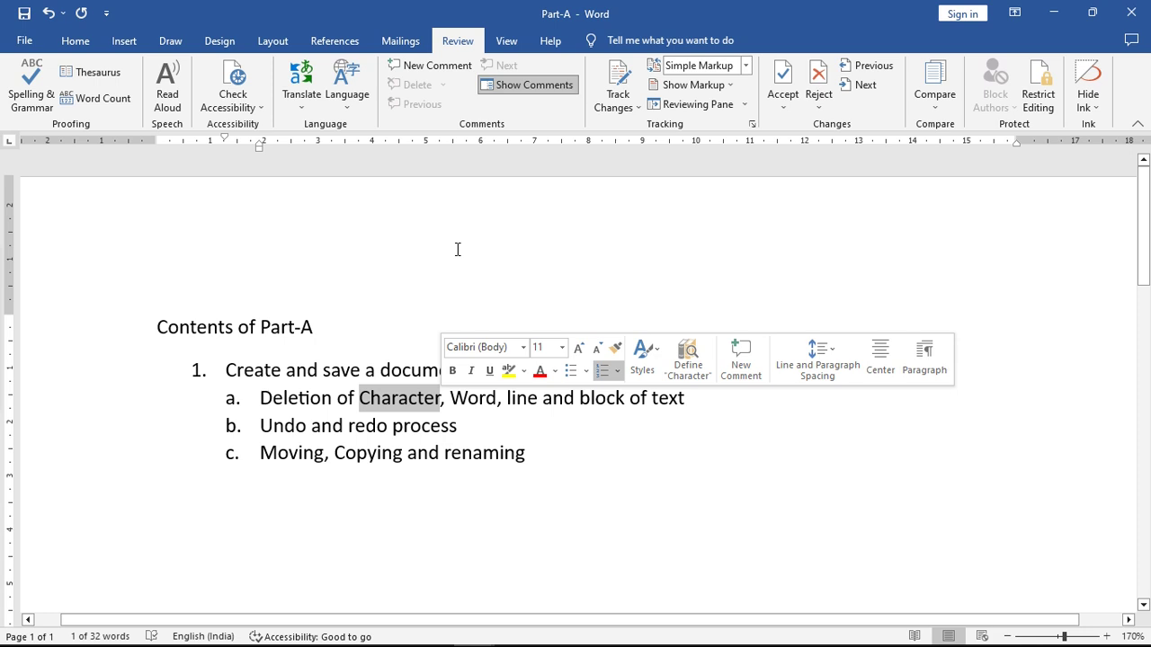
key(Delete)
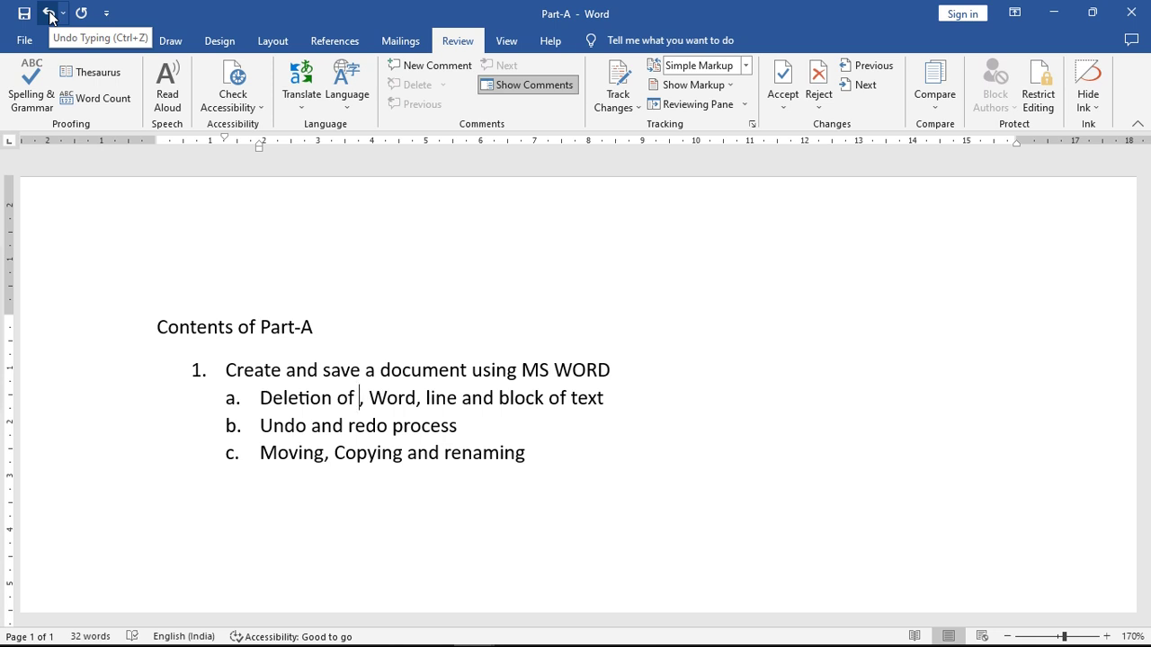
click(49, 14)
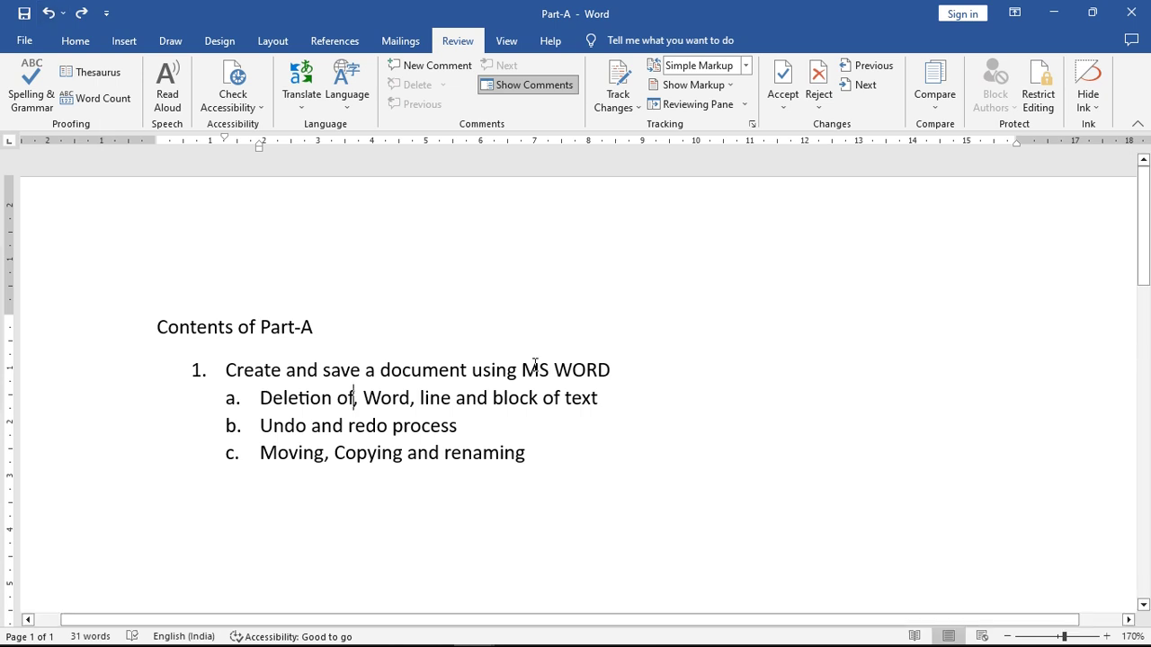
click(49, 14)
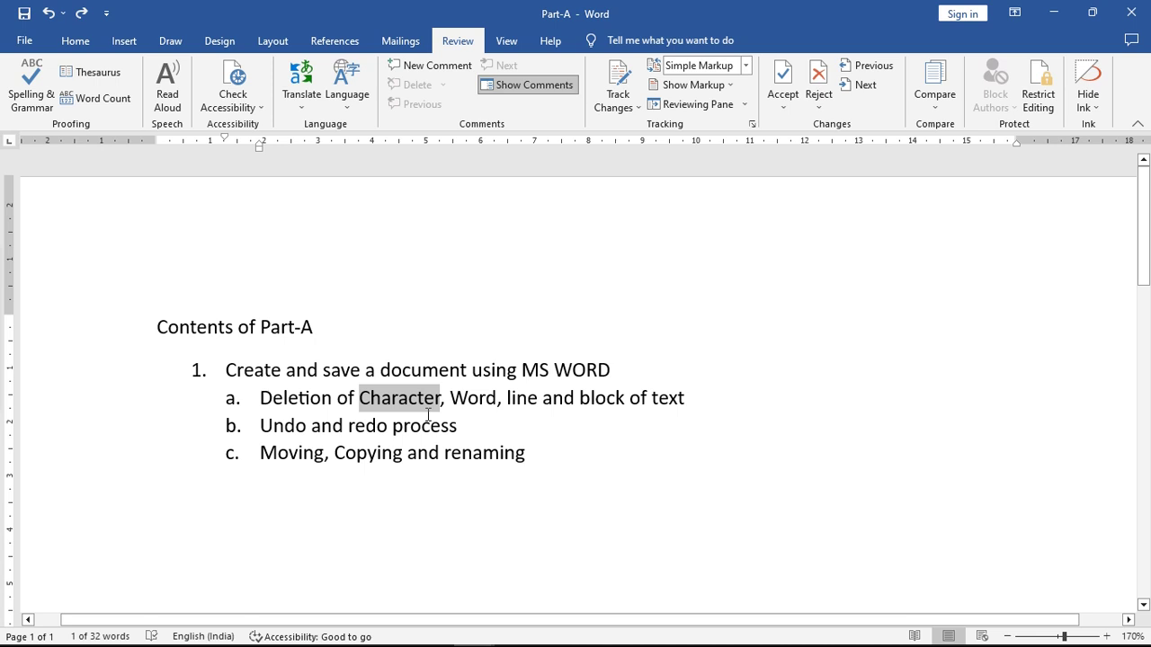
Redo the deletion of "Character" in item a and undo it again
click(436, 402)
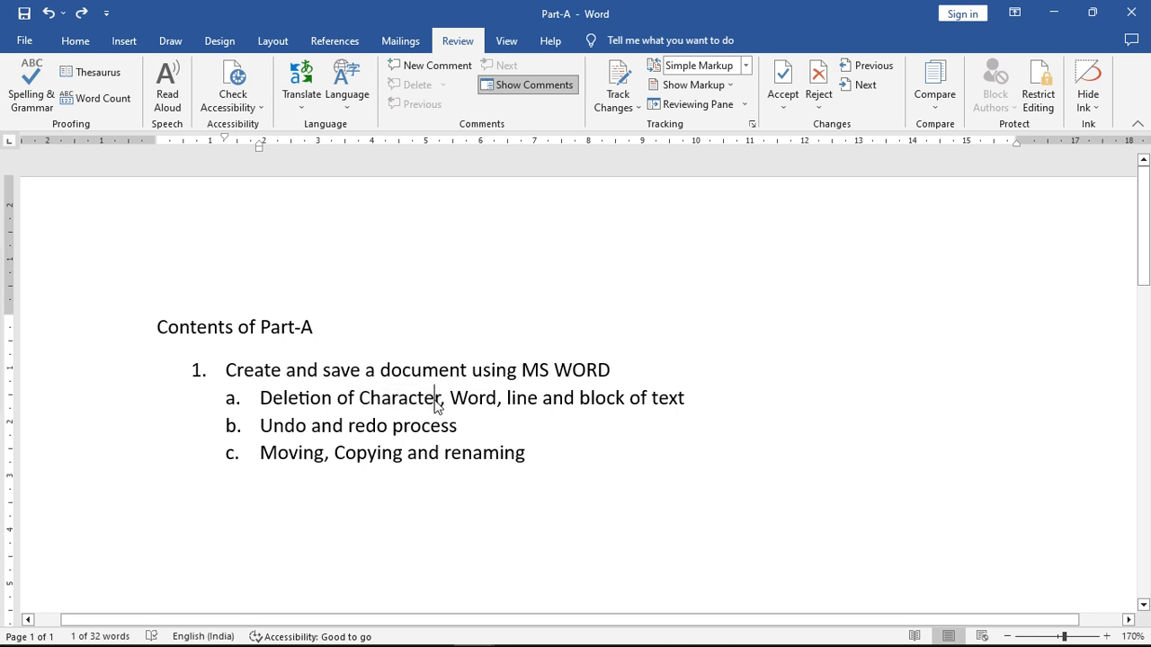
drag(358, 401, 443, 400)
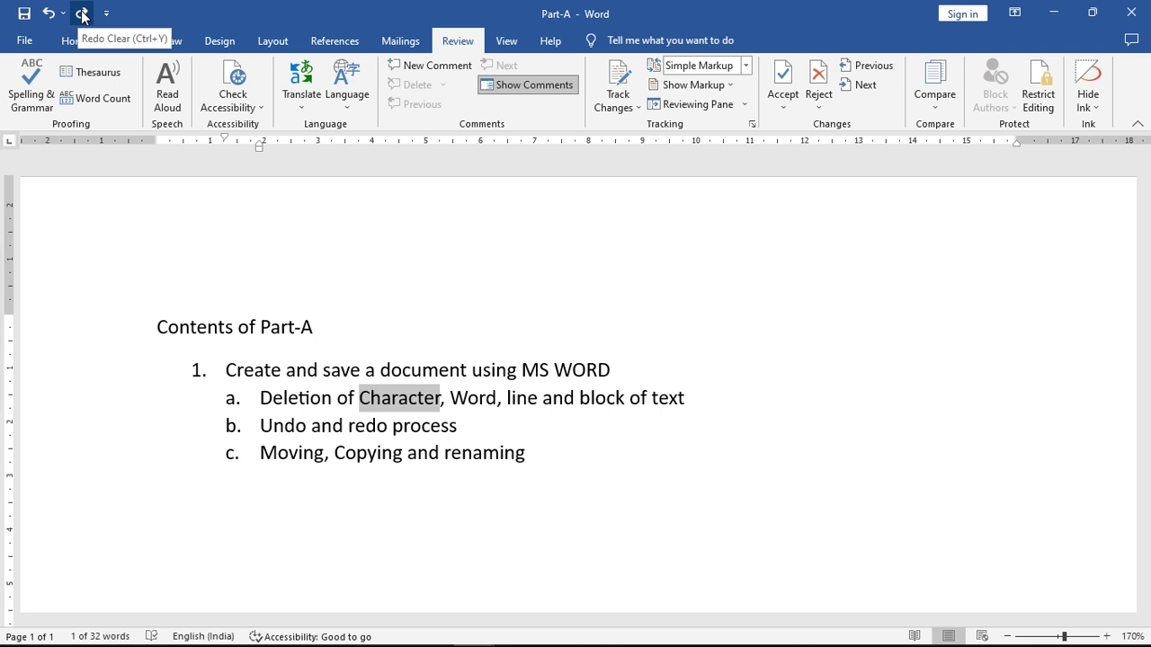
click(81, 14)
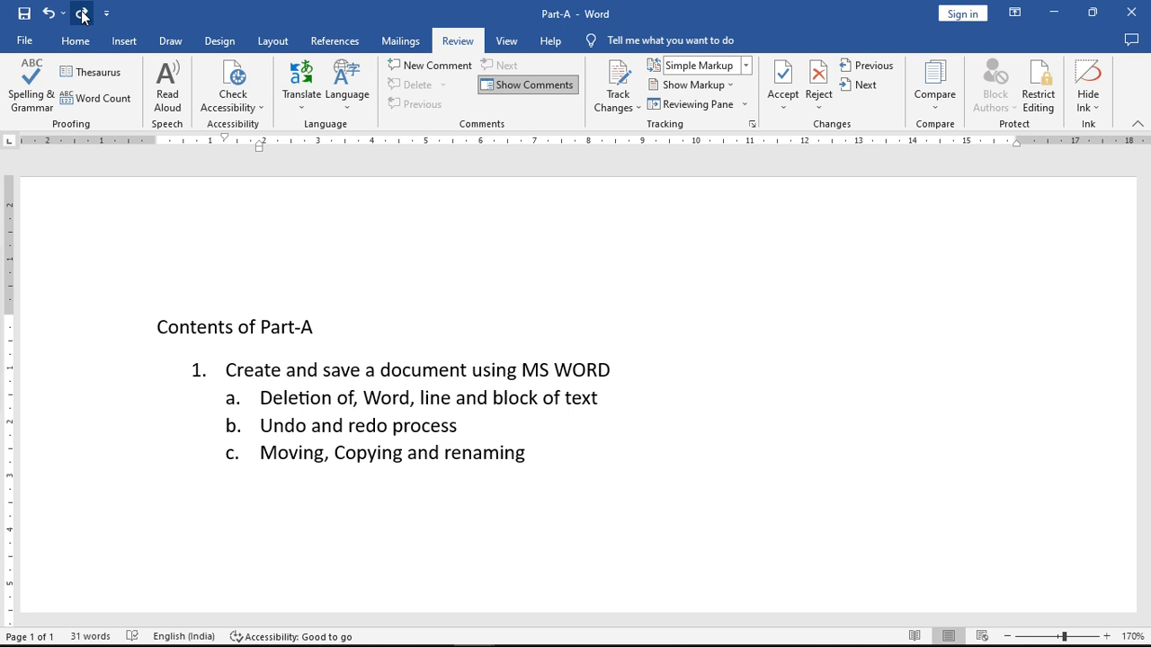
click(48, 13)
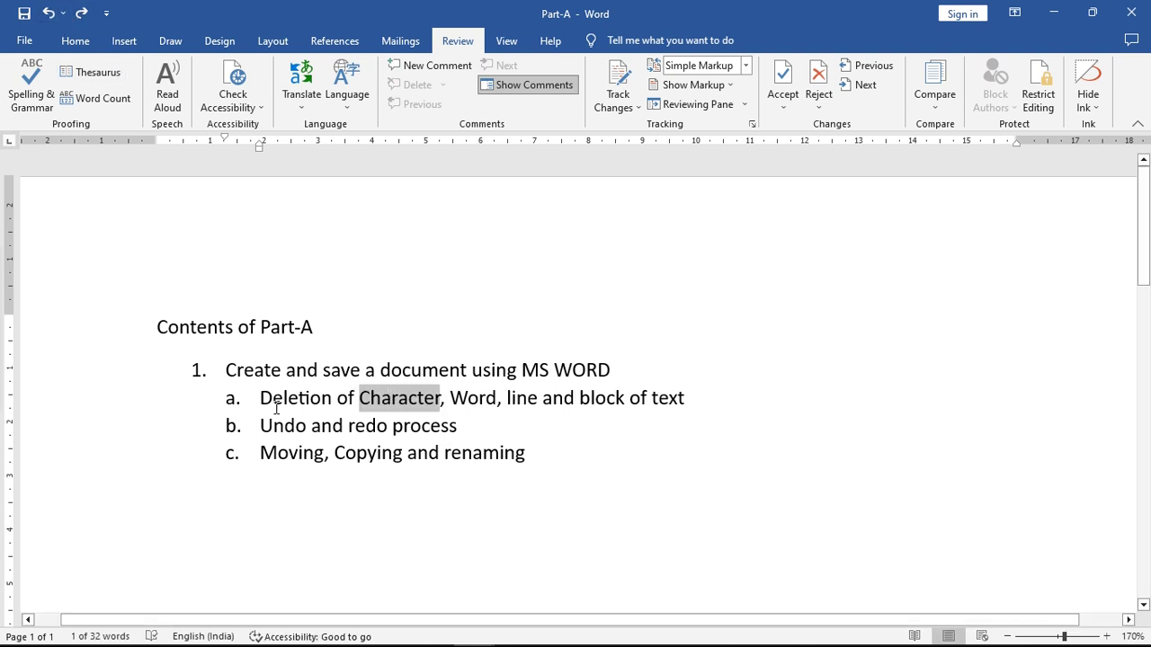
Delete the word "Character" from item a one letter at a time, keeping the comma after it
click(446, 399)
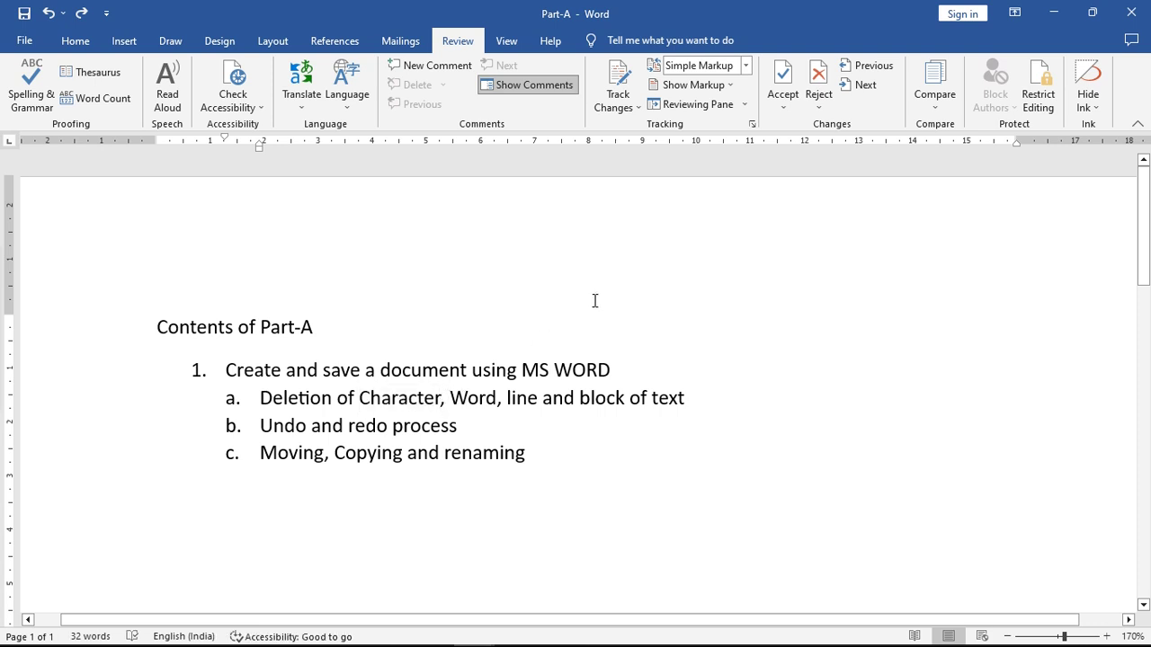
key(BackSpace)
key(BackSpace)
key(BackSpace)
key(BackSpace)
key(BackSpace)
key(BackSpace)
key(BackSpace)
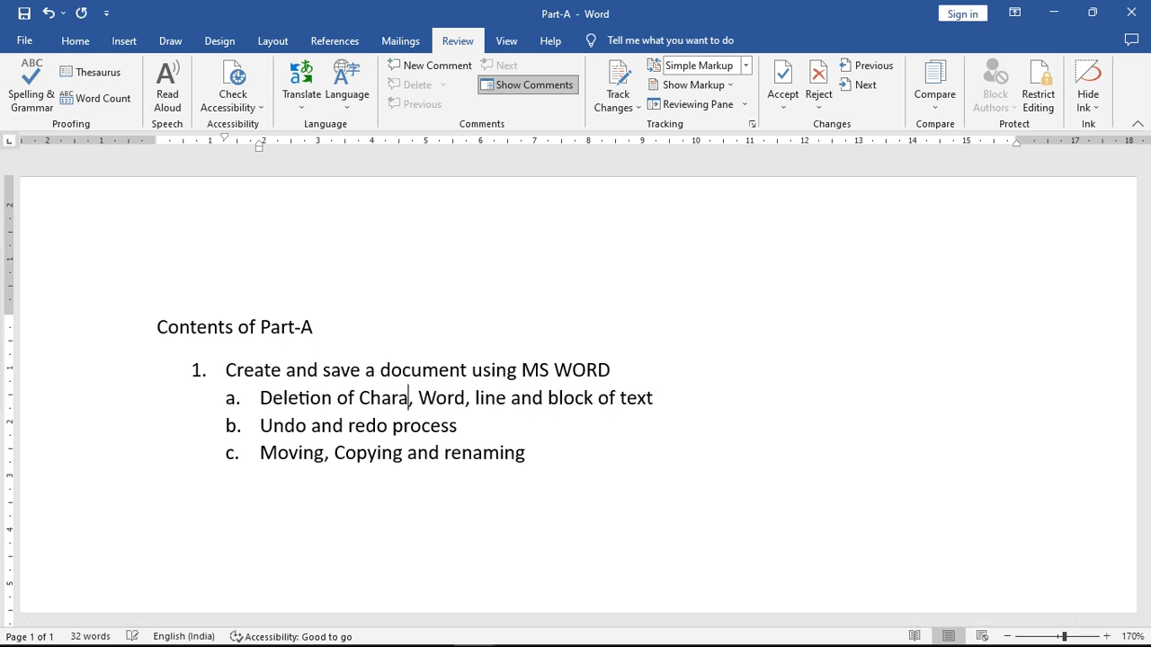
key(BackSpace)
key(BackSpace)
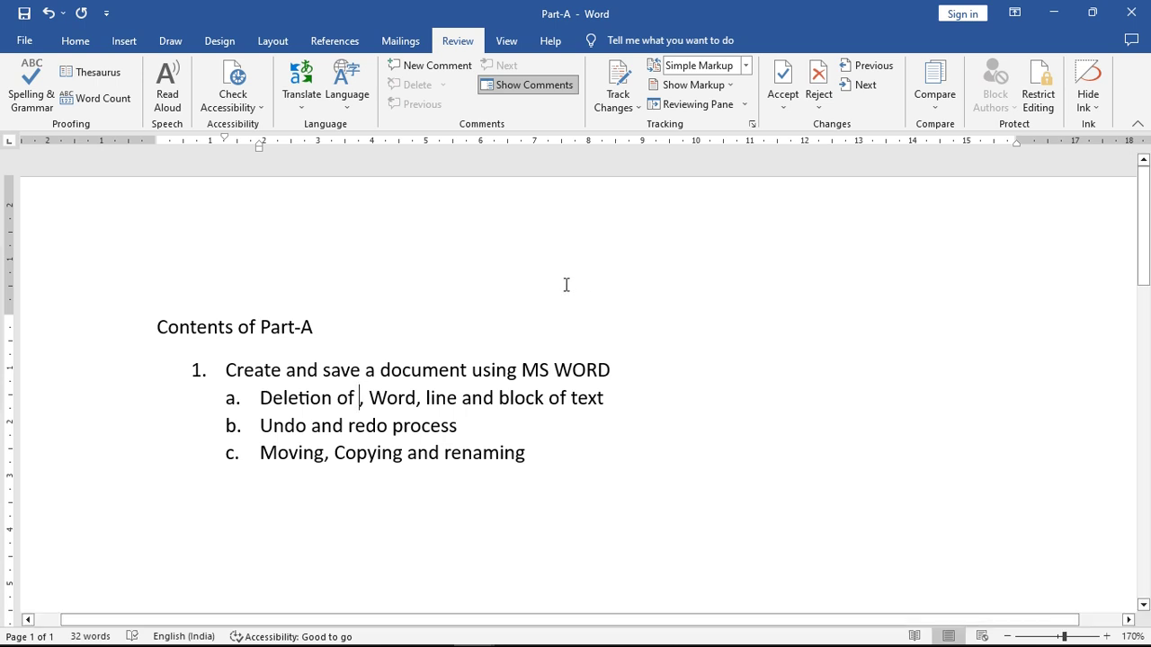
Undo the letter-by-letter deletions until the whole word "Character" is restored in item a
click(49, 14)
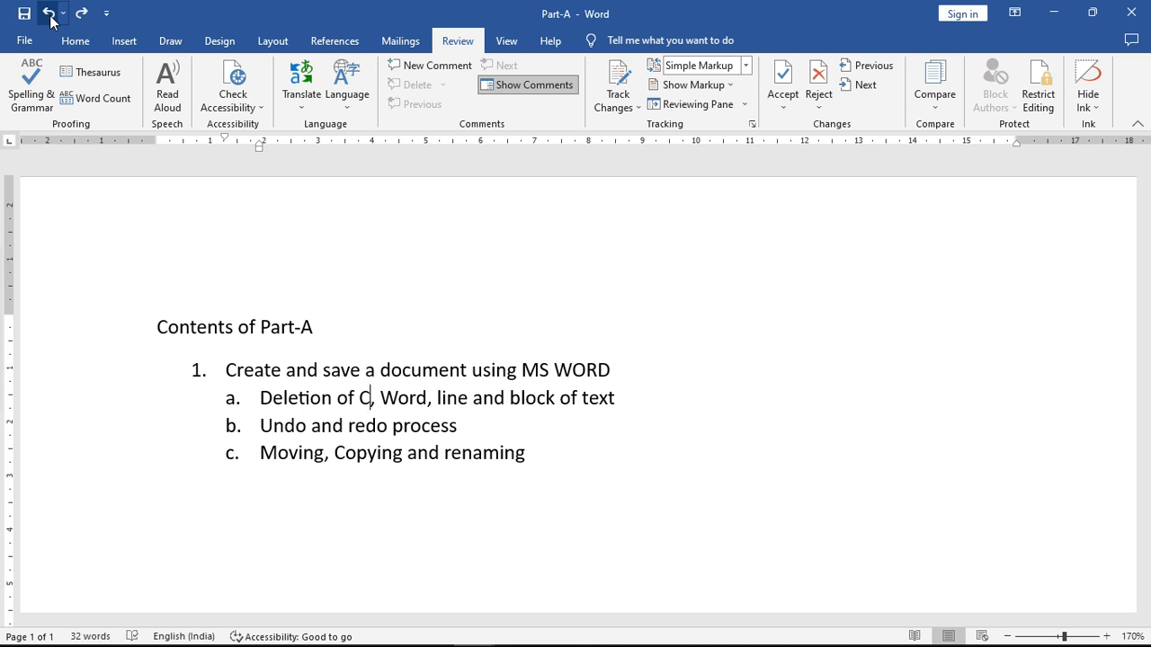
click(49, 15)
click(49, 14)
click(50, 14)
click(50, 14)
click(49, 14)
click(49, 15)
click(50, 15)
click(50, 15)
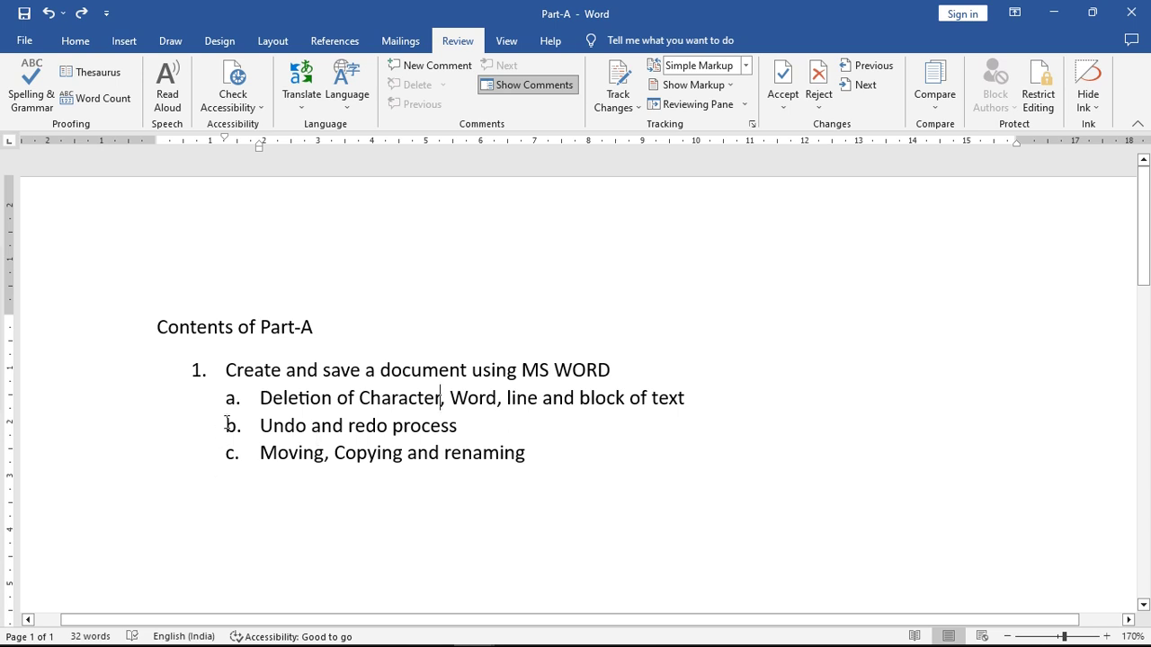
Delete the whole line of item a, undo the deletion, and clear the selection
drag(258, 398, 717, 399)
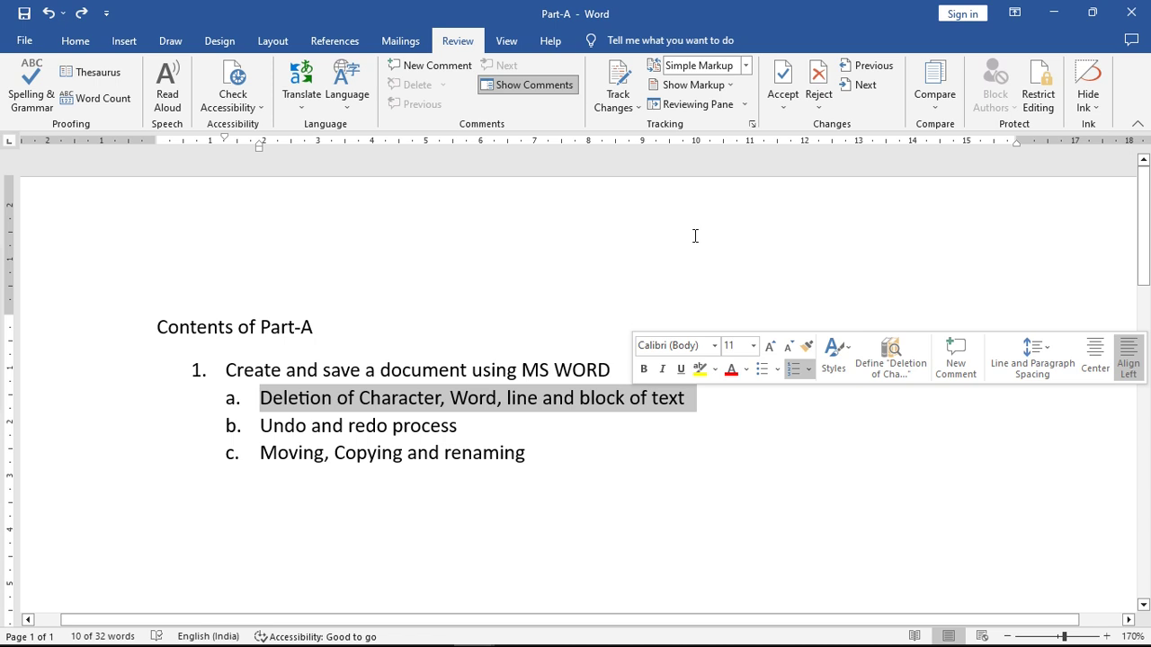
key(Delete)
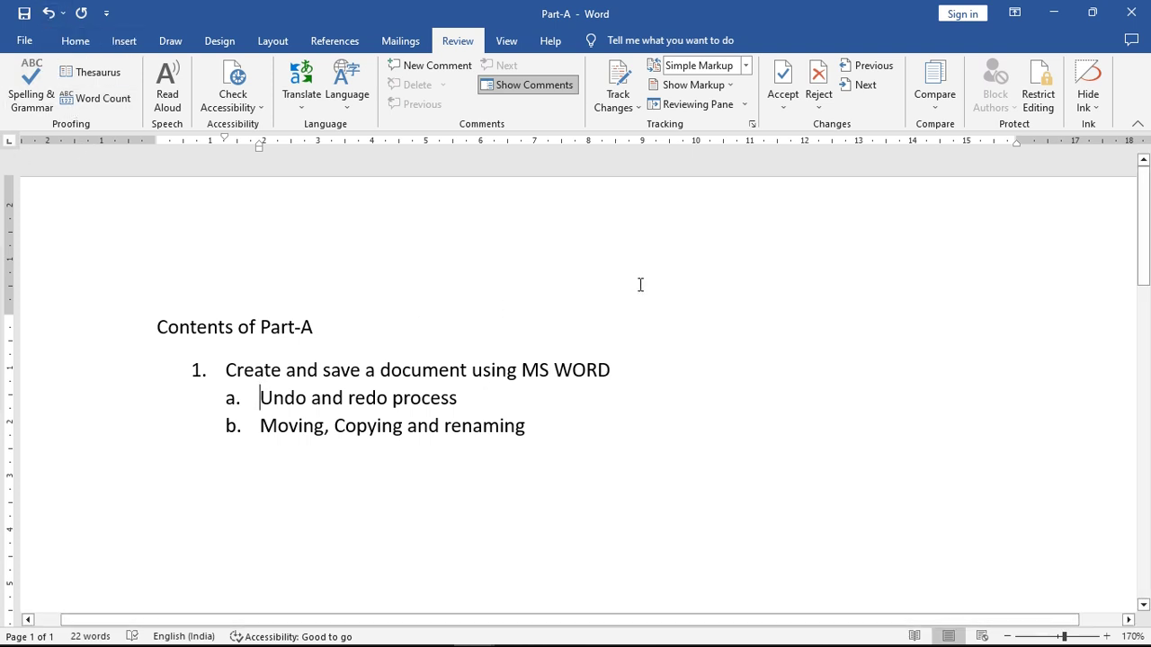
key(ctrl+z)
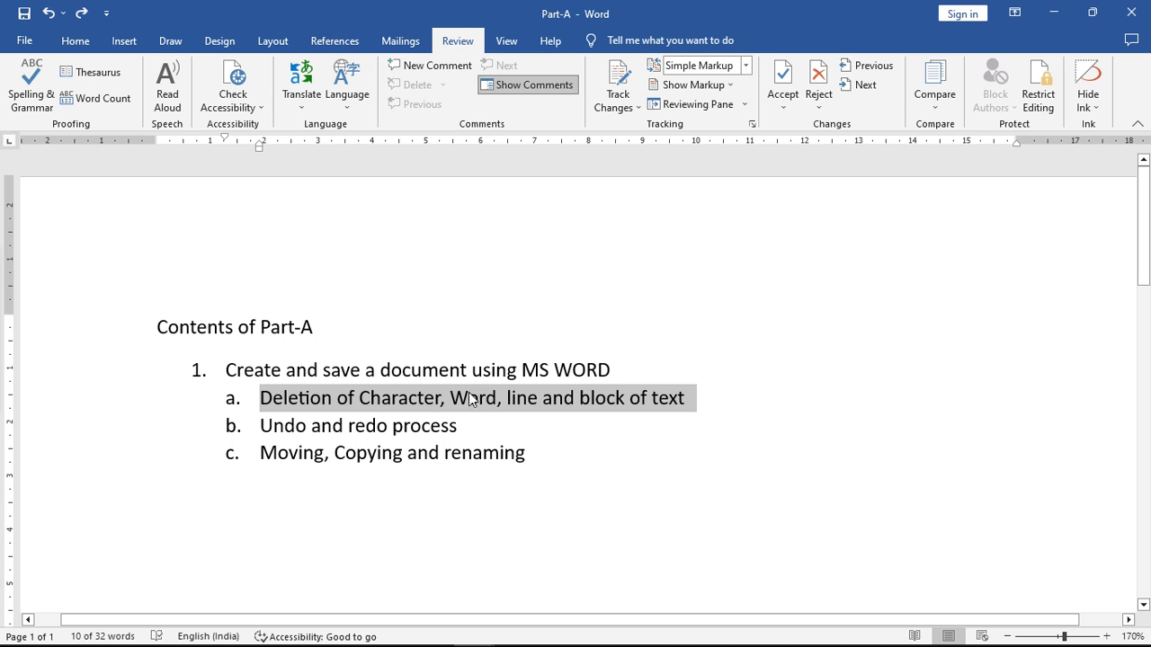
click(704, 399)
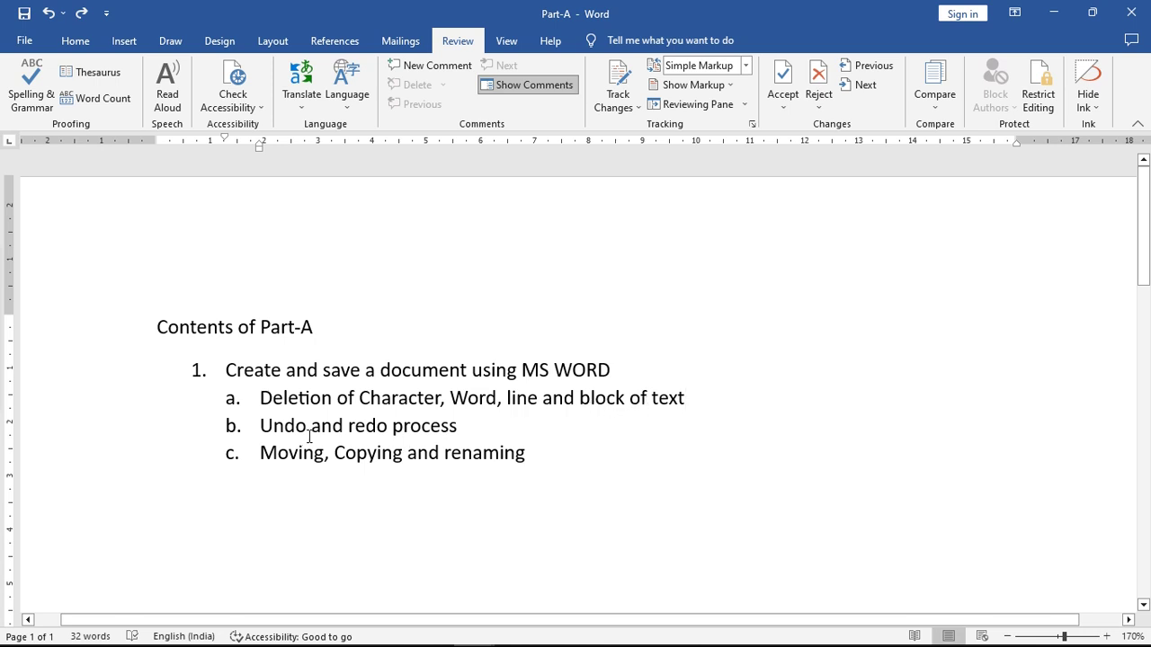
Delete items a to c as one block of text, undo the deletion, and clear the selection
drag(259, 395, 496, 468)
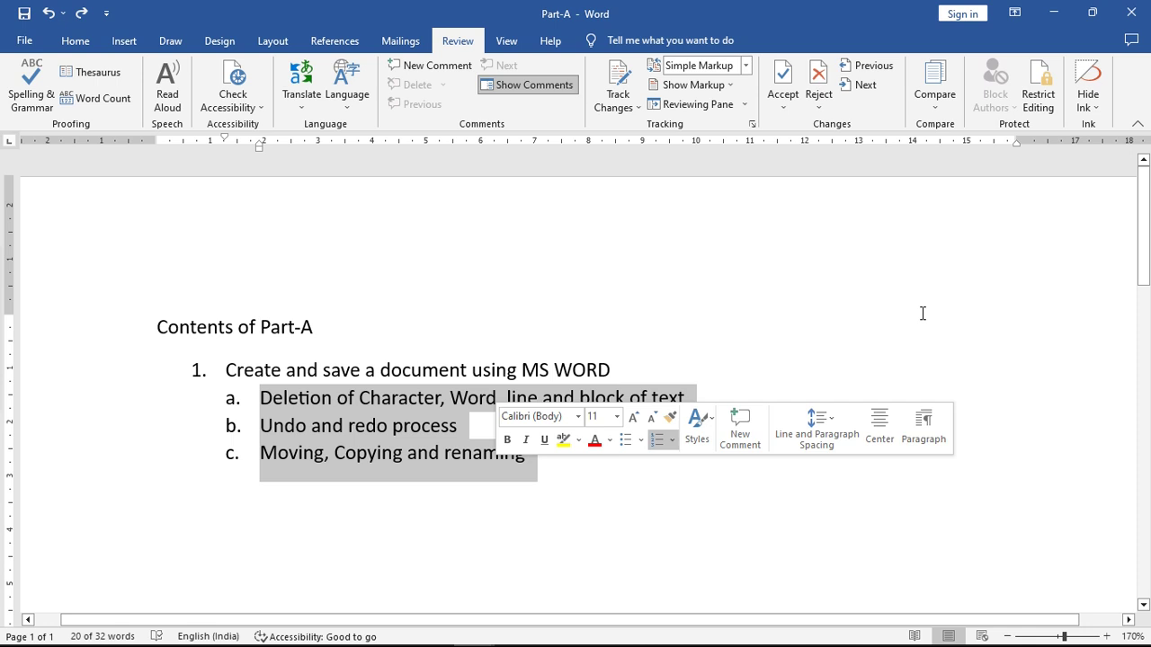
key(Delete)
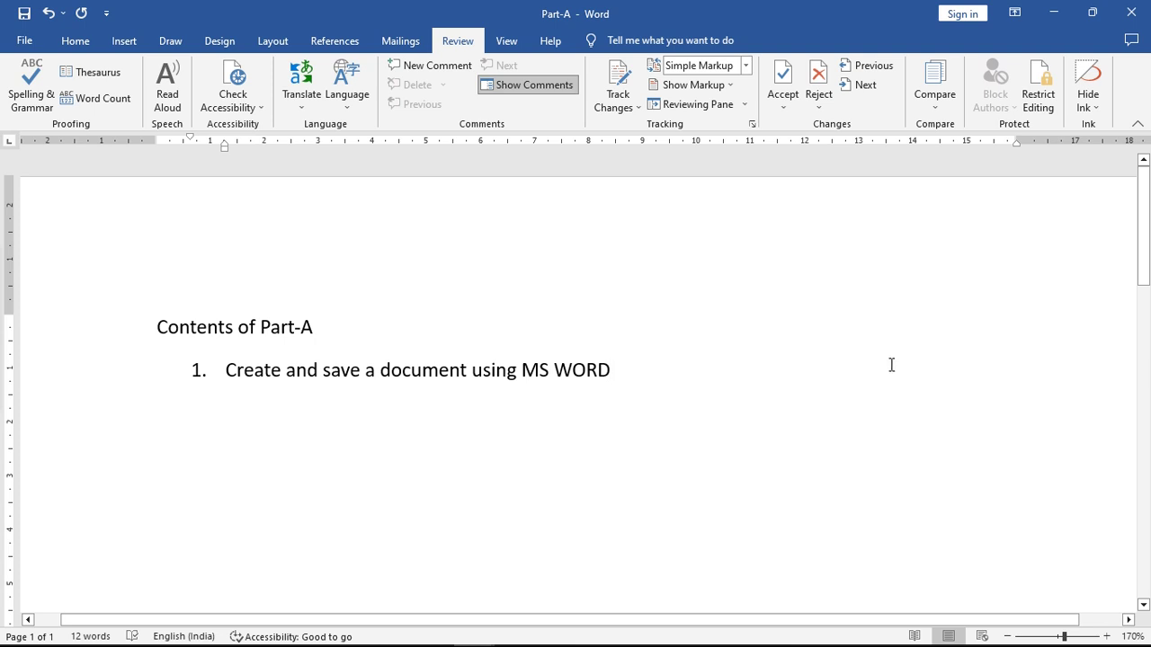
click(49, 14)
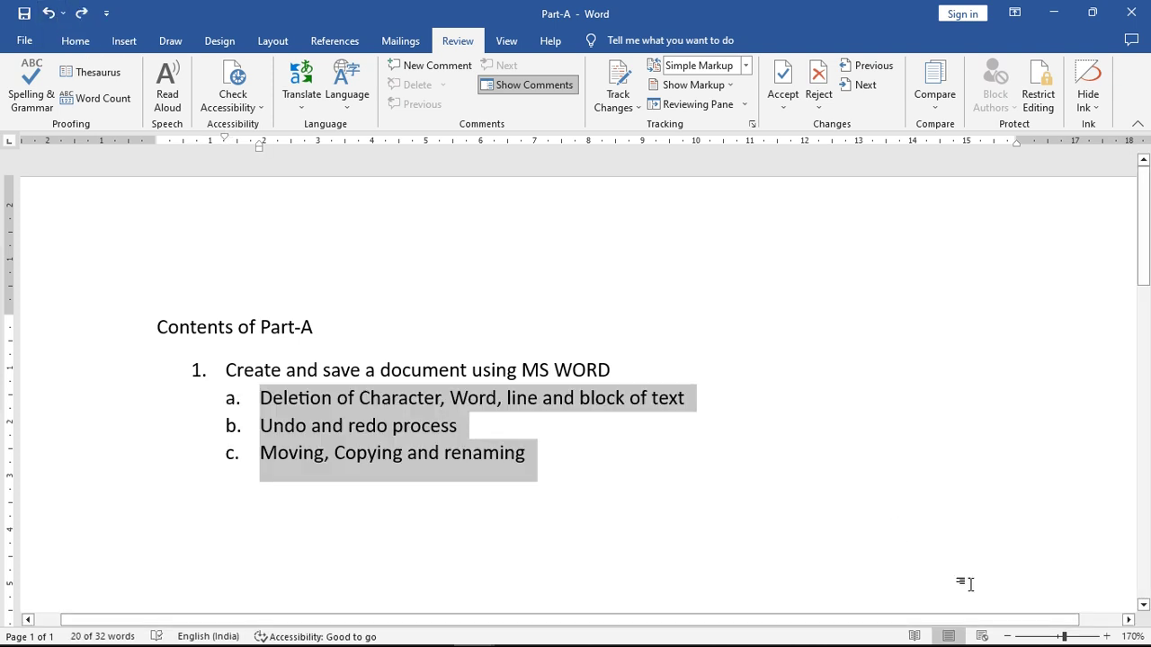
click(731, 446)
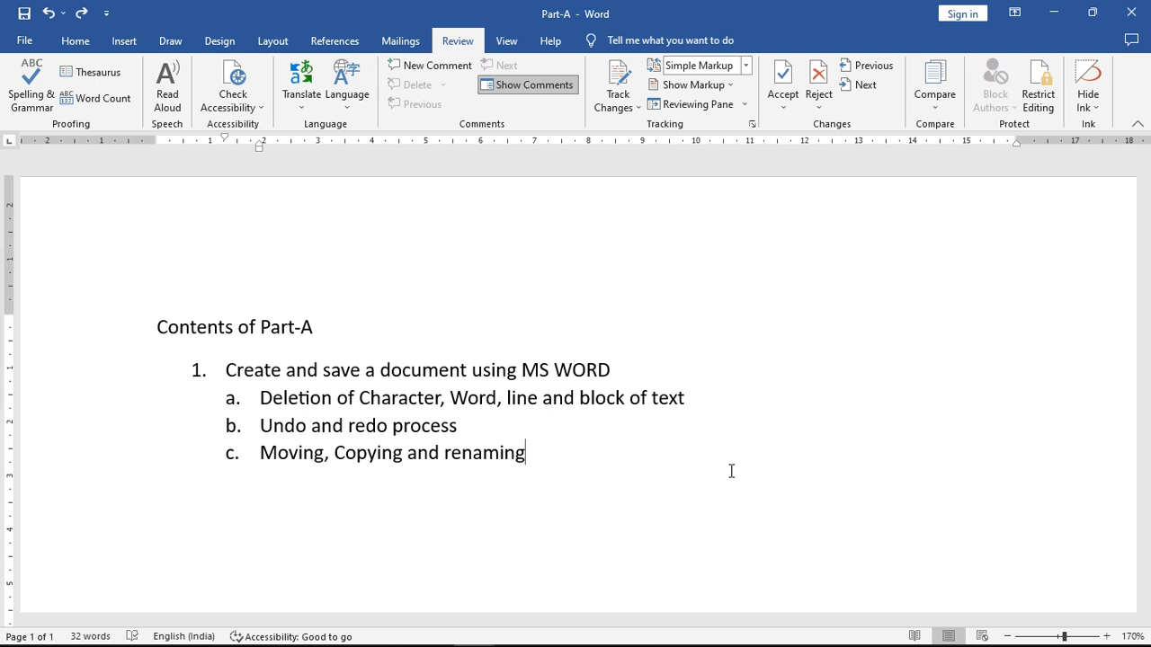
drag(258, 425, 447, 433)
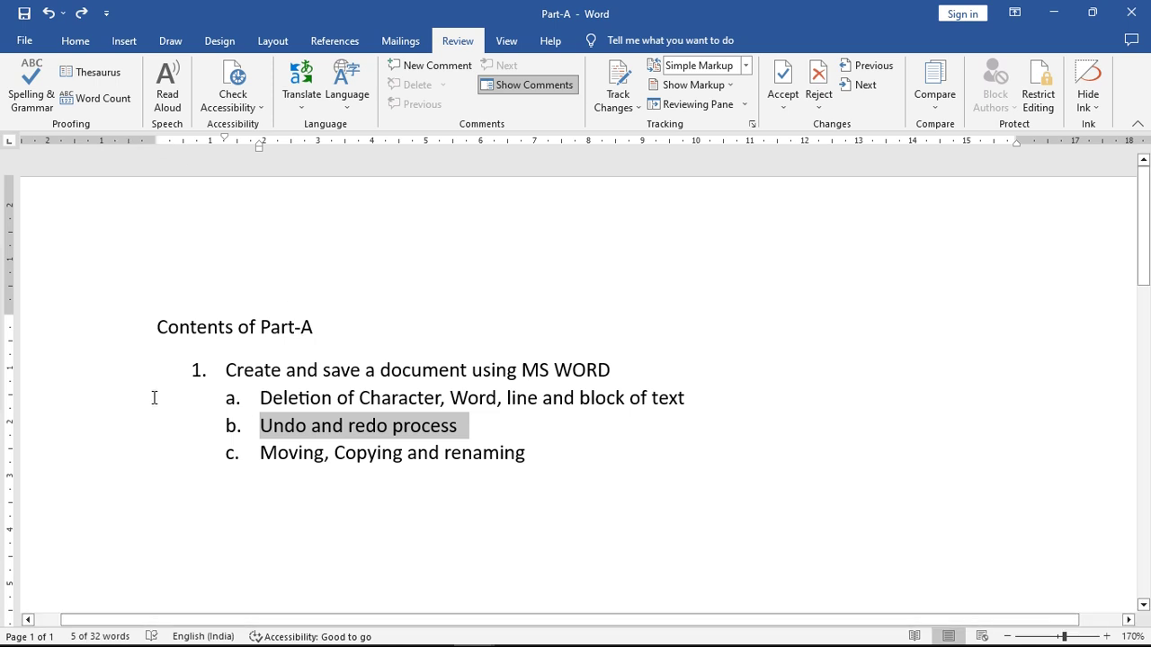
click(84, 18)
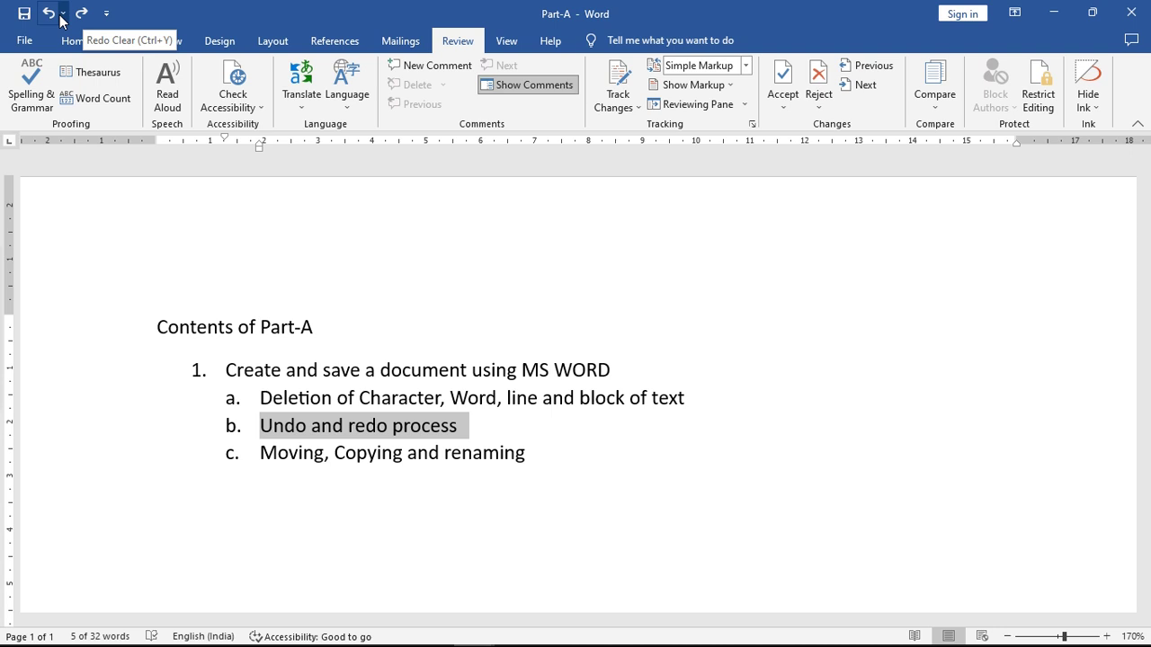
click(50, 14)
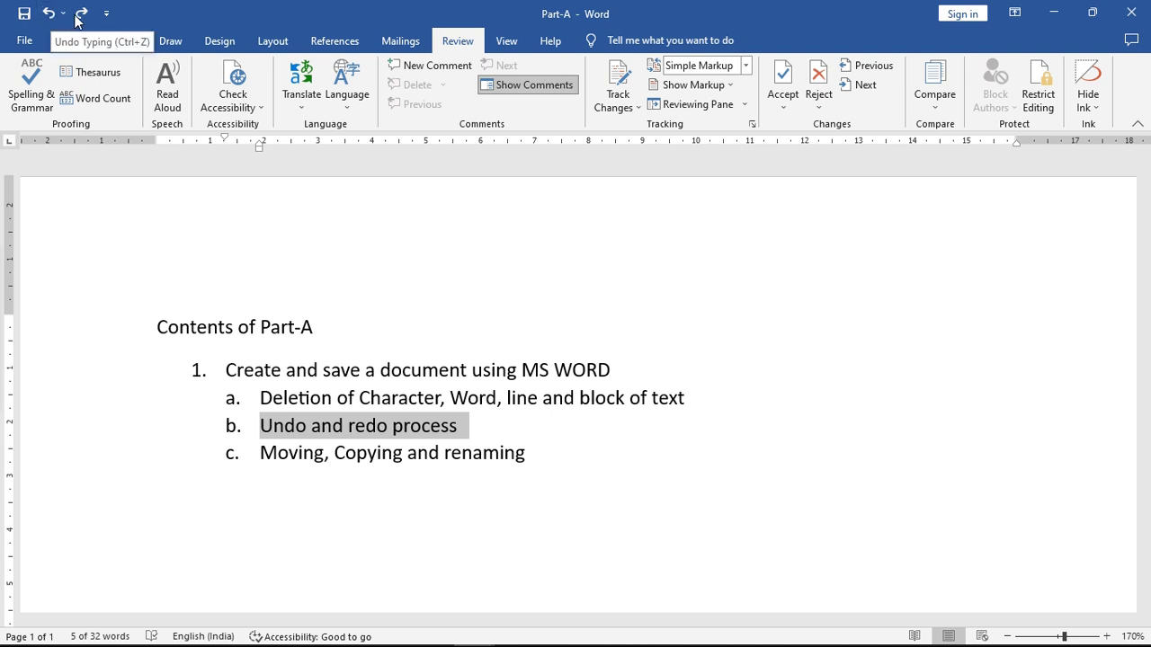
click(84, 16)
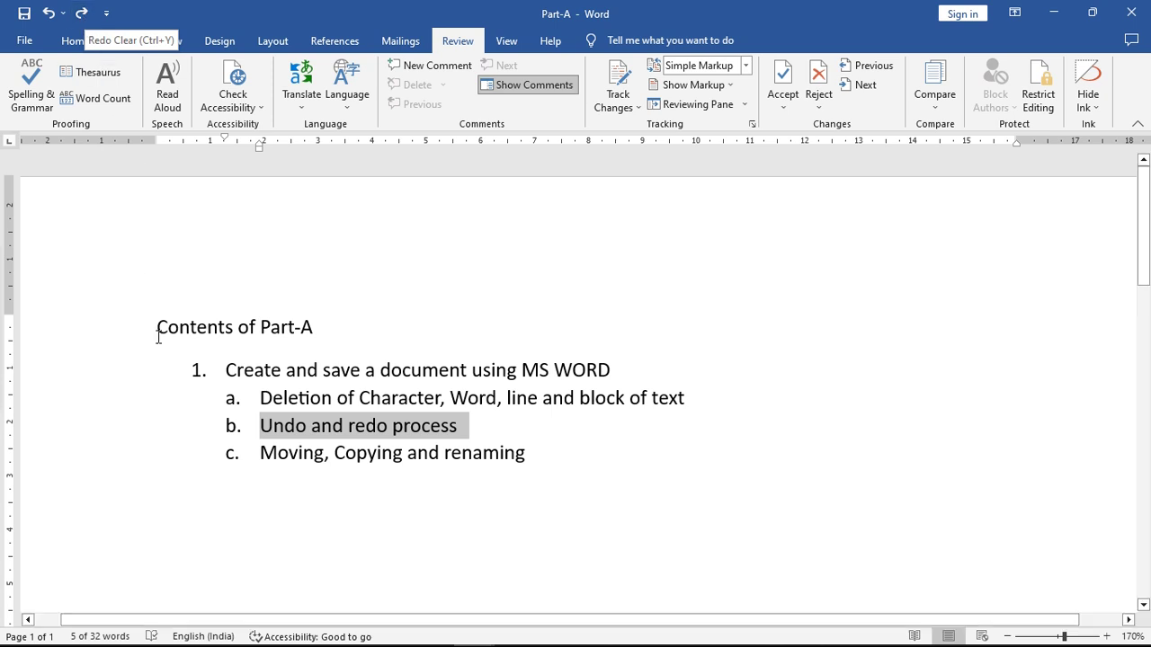
click(262, 455)
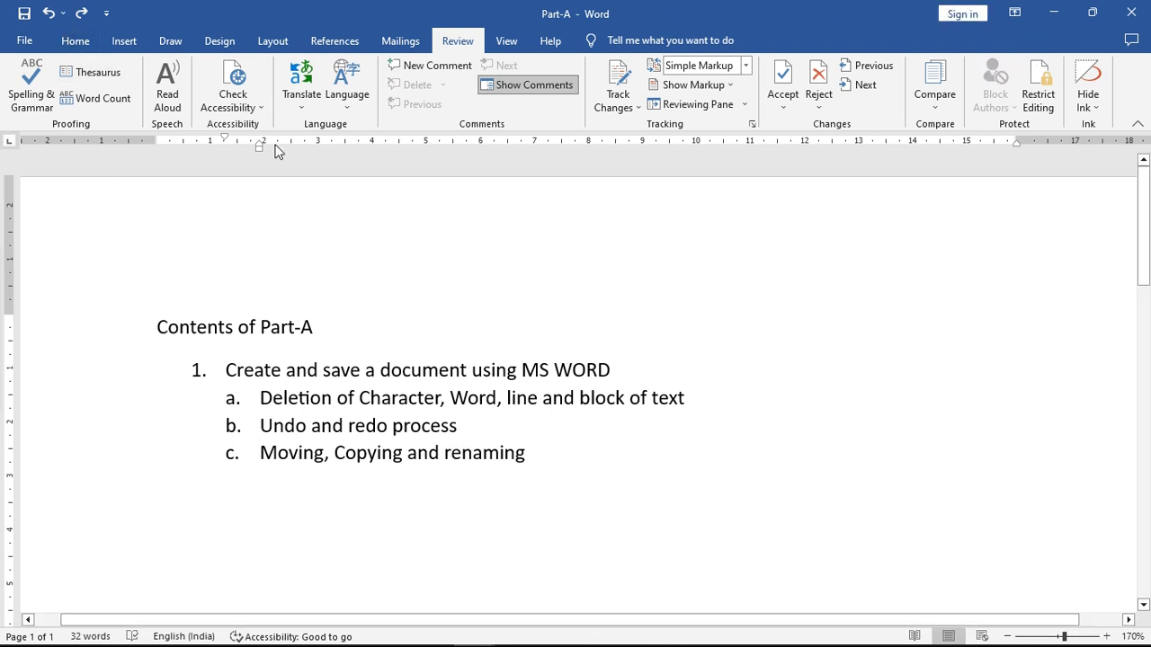
Check Part-A in the APPSC CPT folder through Save As, cancel the dialog, and save and close the document under its existing name
click(30, 46)
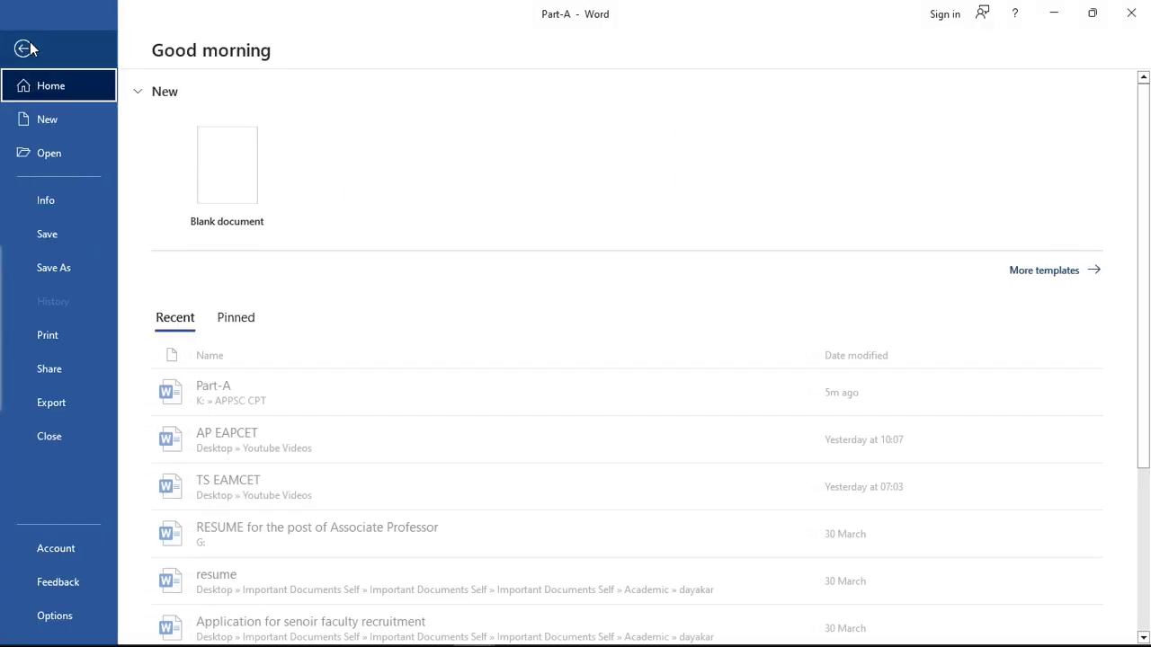
click(51, 268)
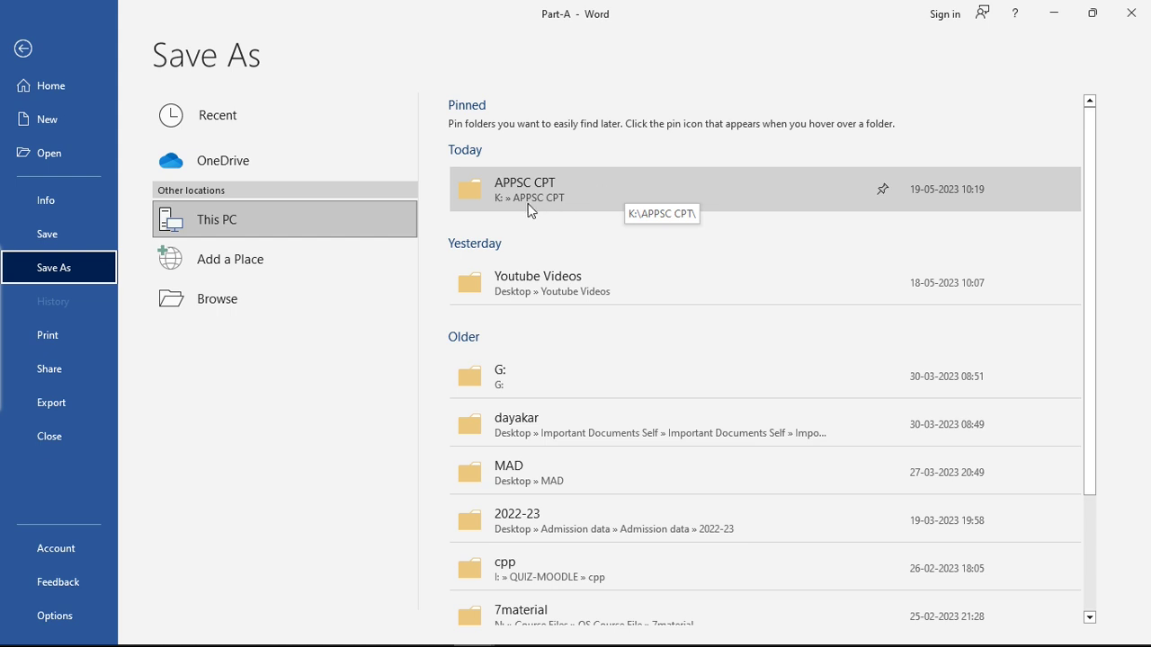
click(576, 193)
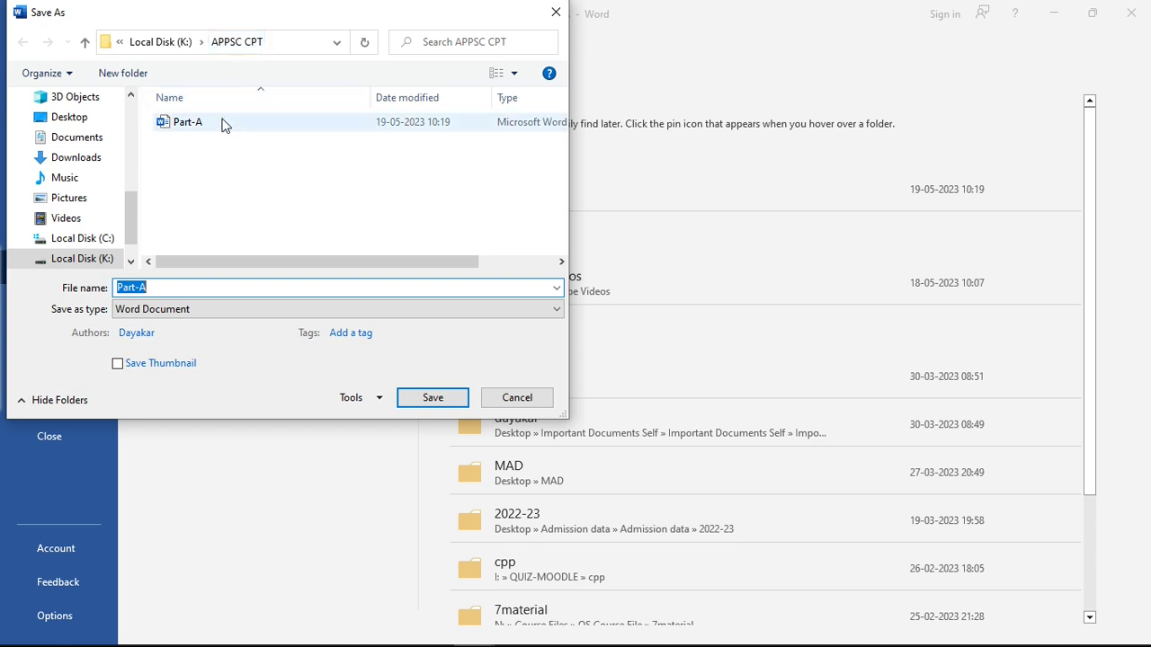
click(511, 403)
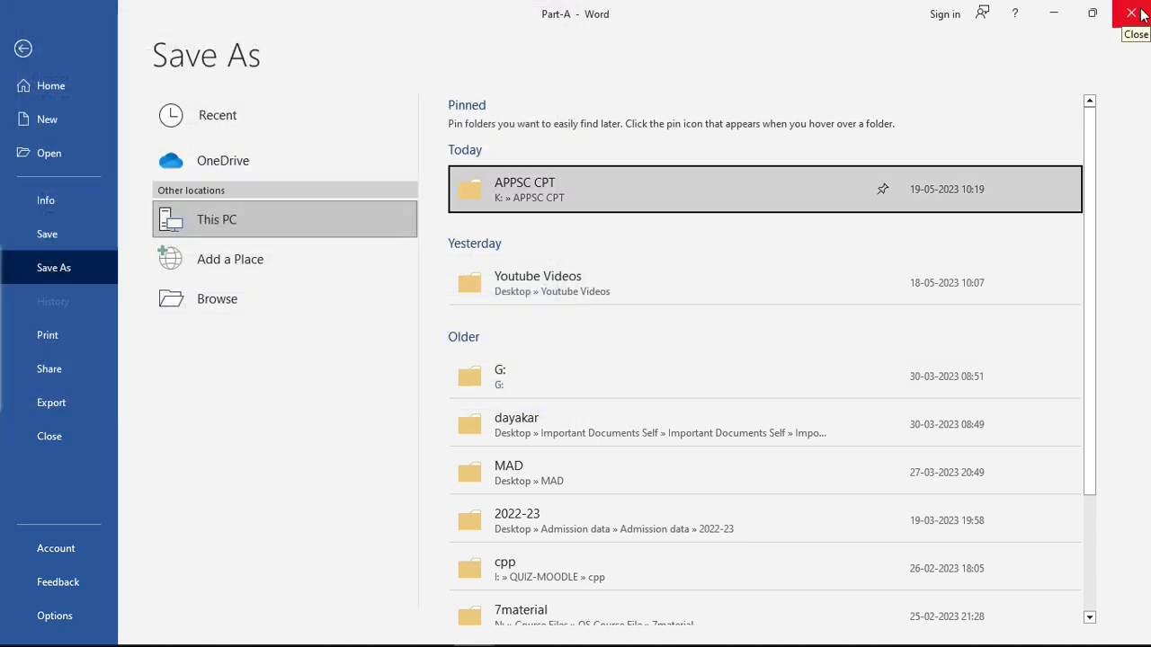
click(55, 227)
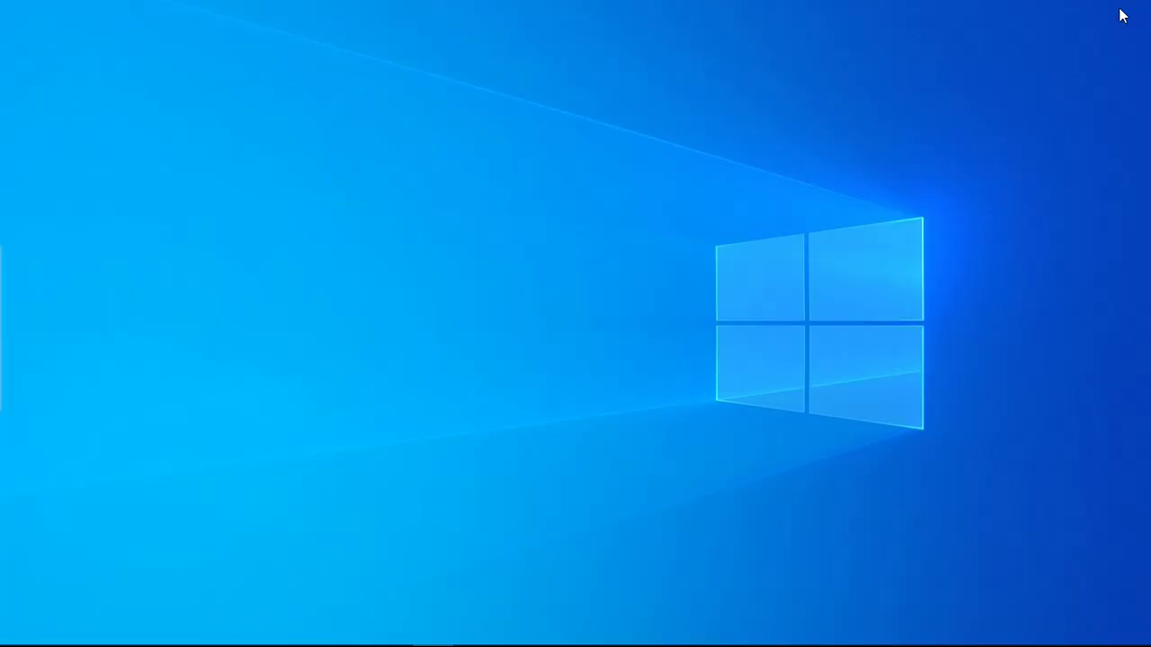
Switch to File Explorer and open the APPSC CPT folder on Local Disk (K:)
mouse_move(12, 640)
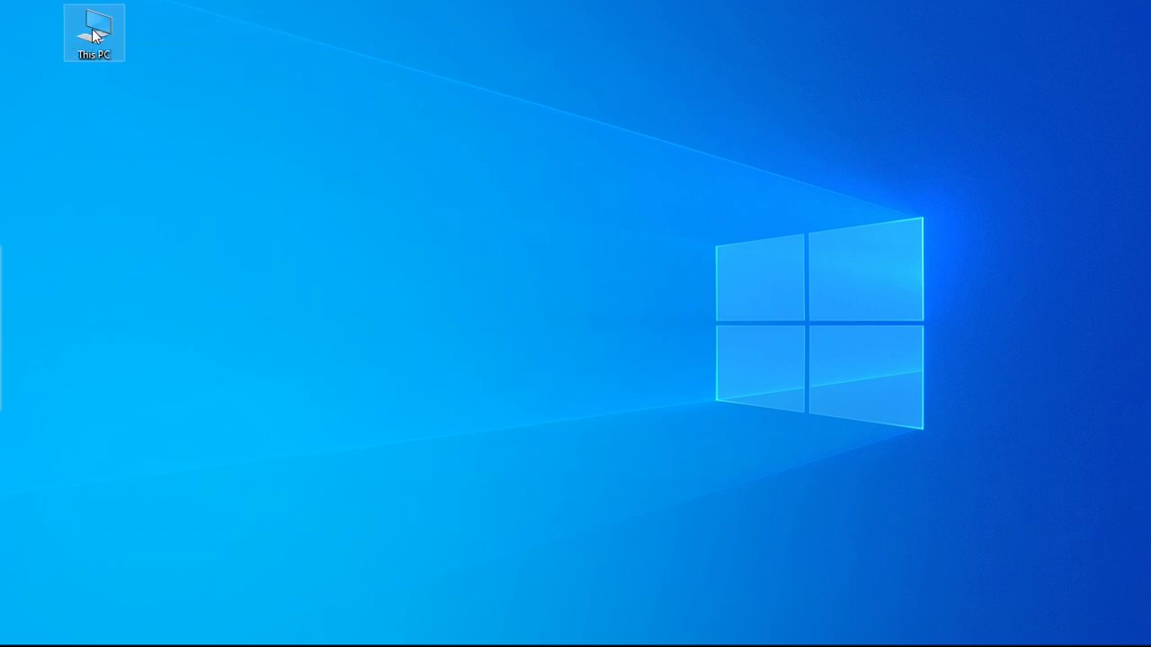
double_click(94, 34)
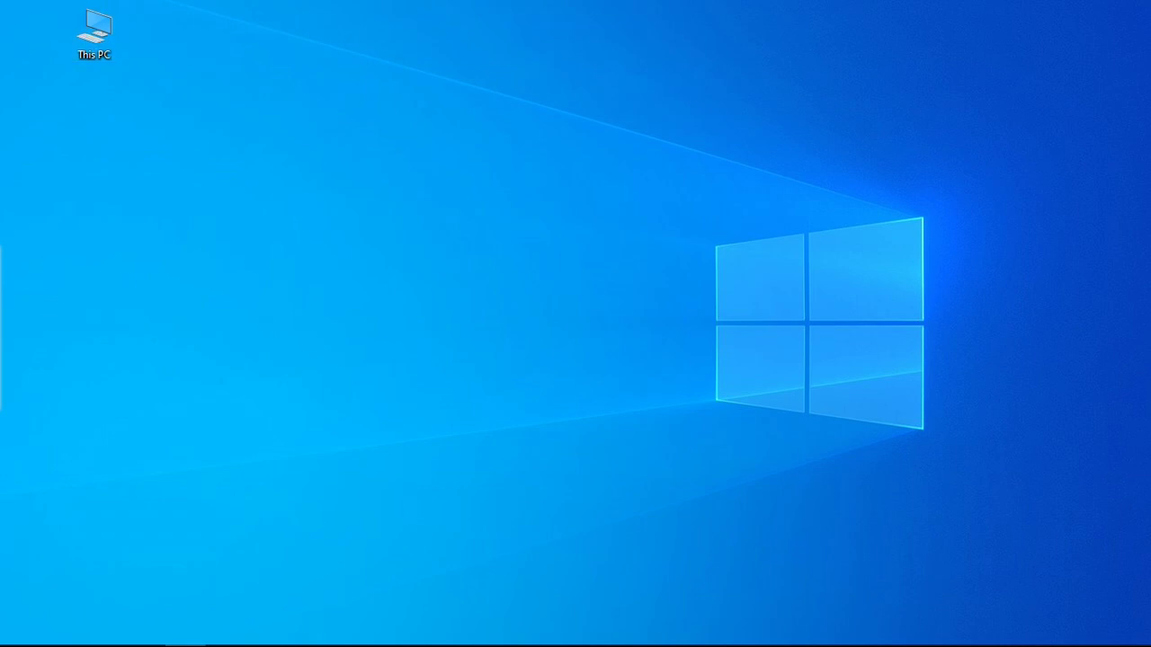
double_click(547, 27)
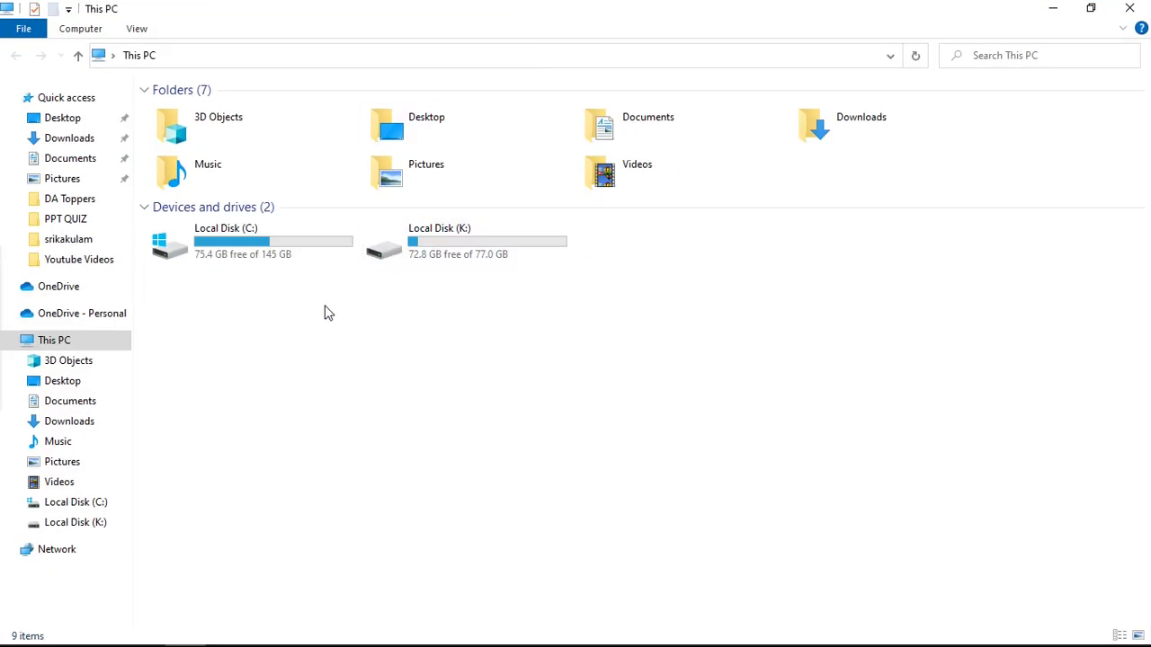
click(464, 249)
double_click(464, 249)
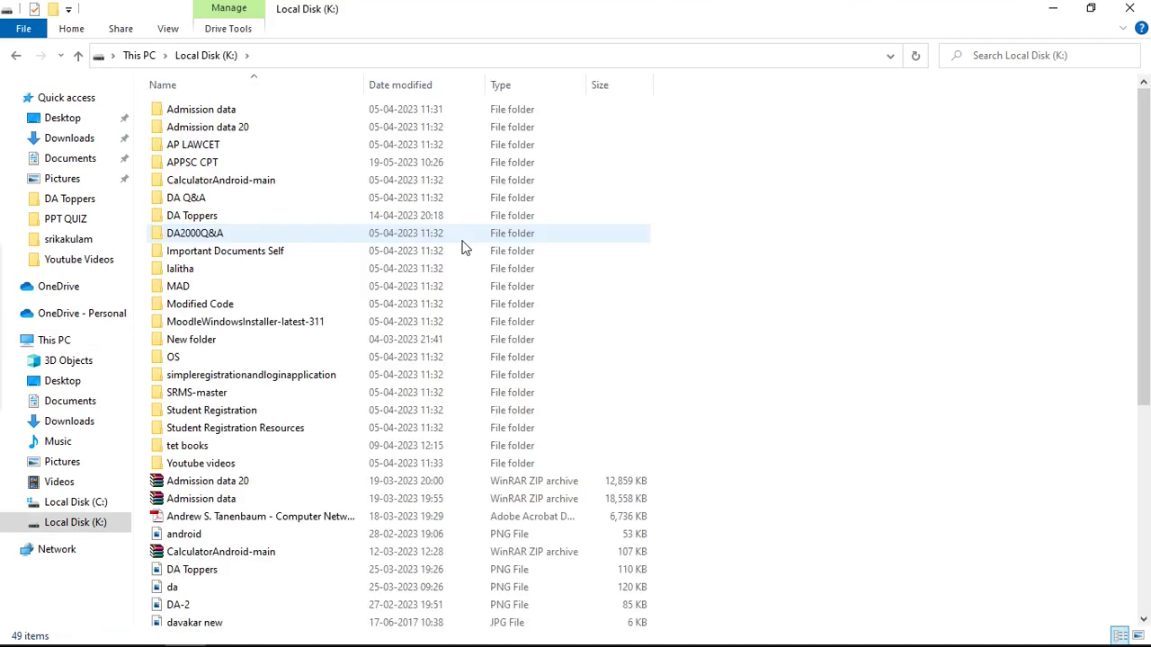
double_click(251, 171)
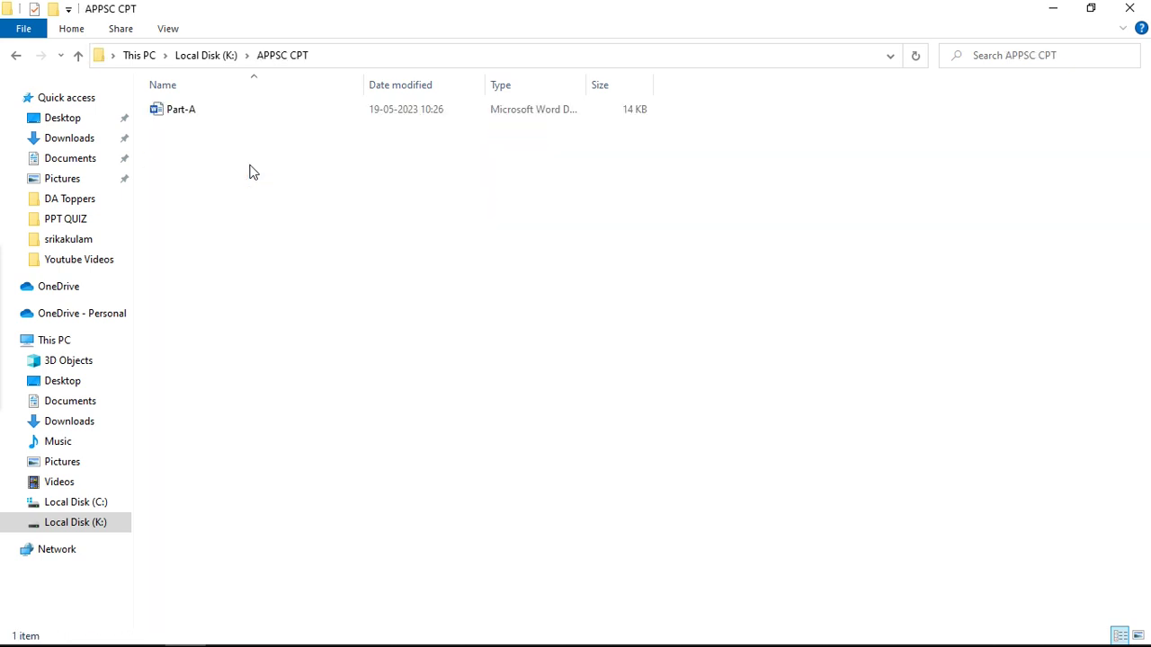
Cut the Part-A file from the APPSC CPT folder
click(216, 111)
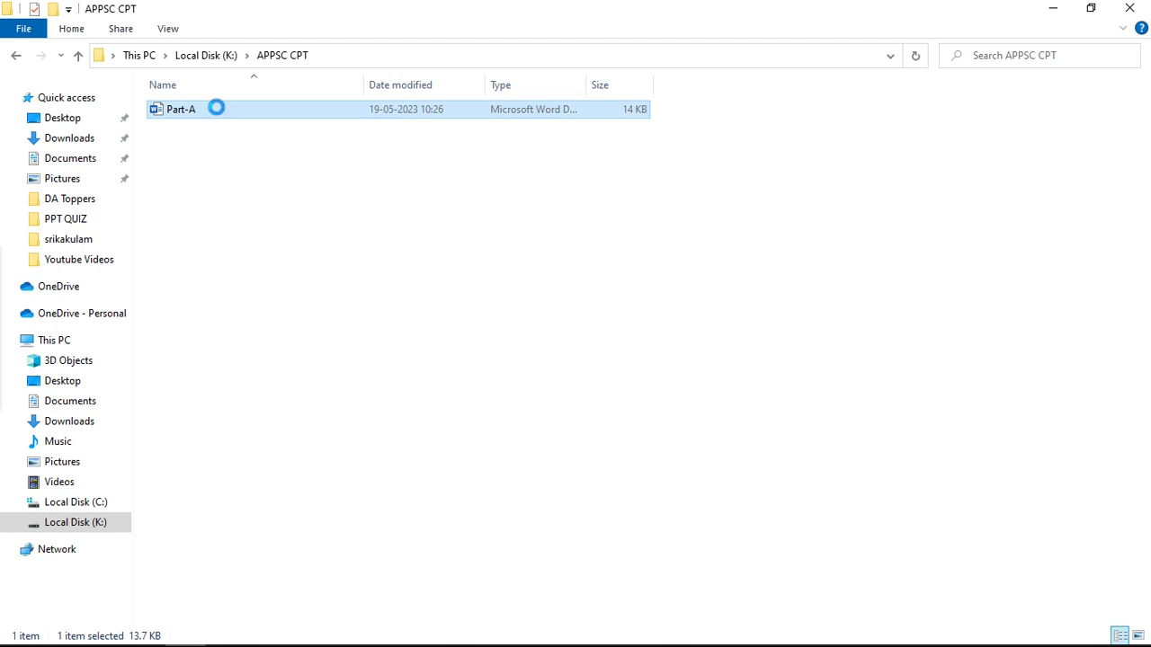
right_click(216, 108)
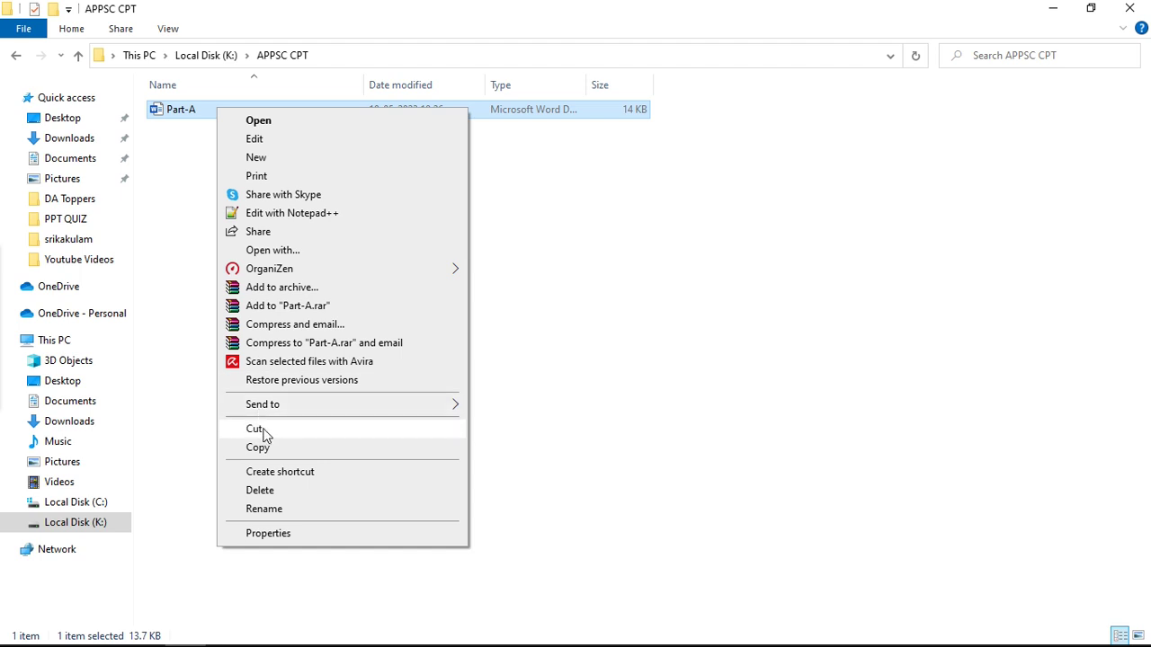
click(162, 210)
click(197, 111)
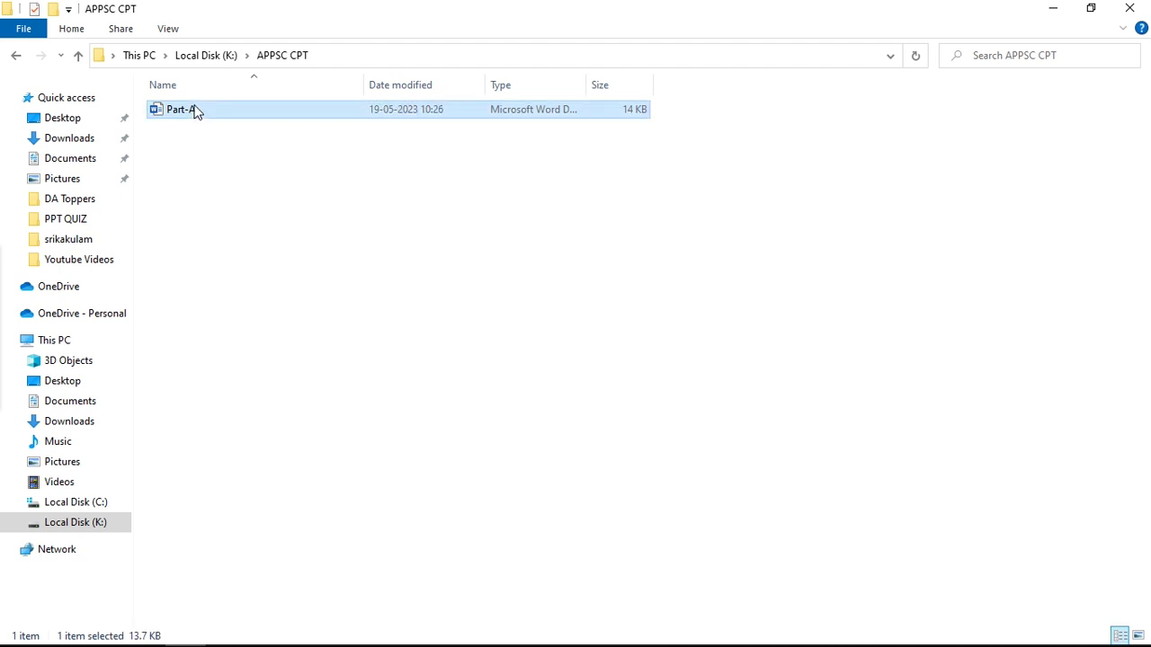
right_click(197, 112)
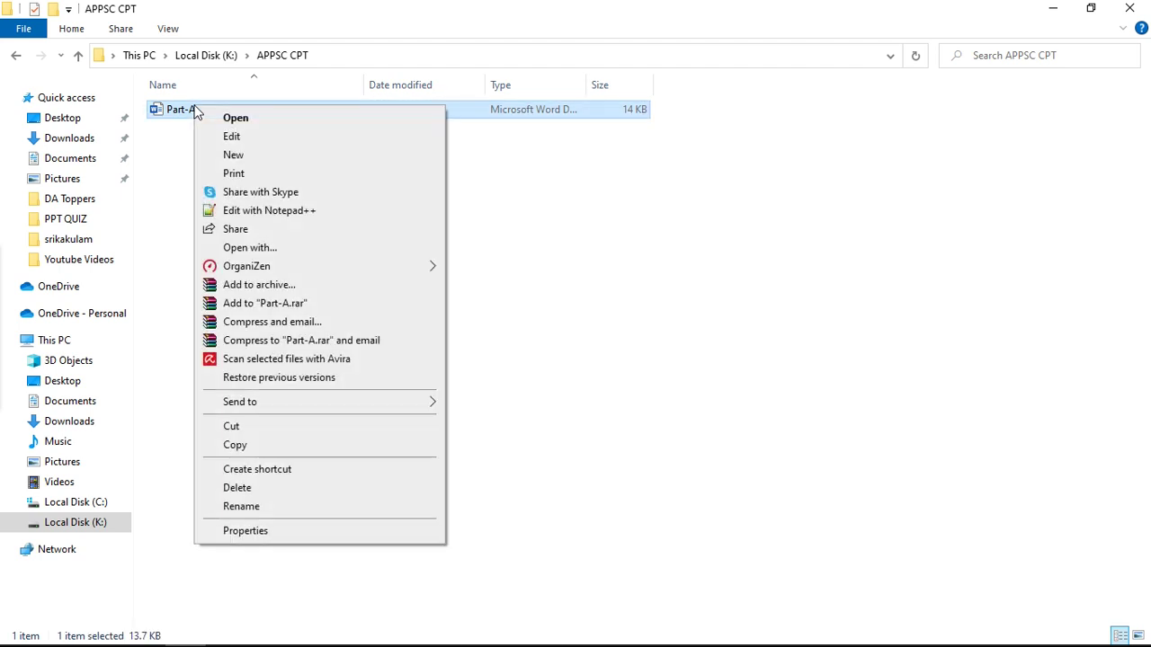
click(264, 430)
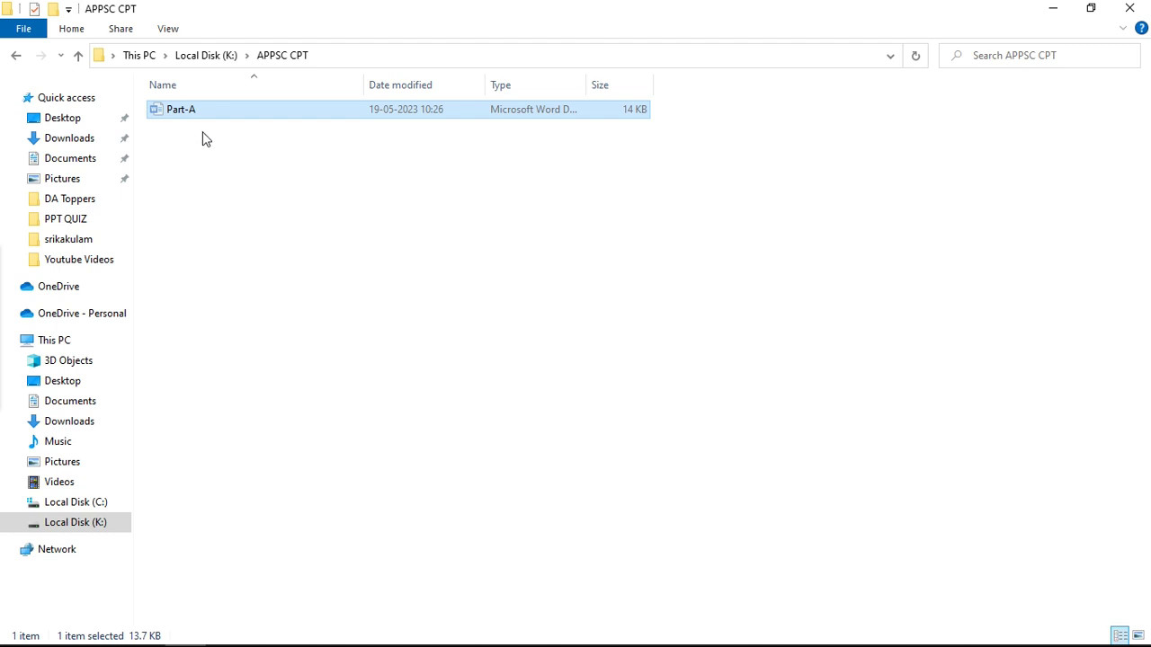
Paste the cut Part-A file into the Desktop folder, minimise the window, and select the file on the desktop
click(65, 387)
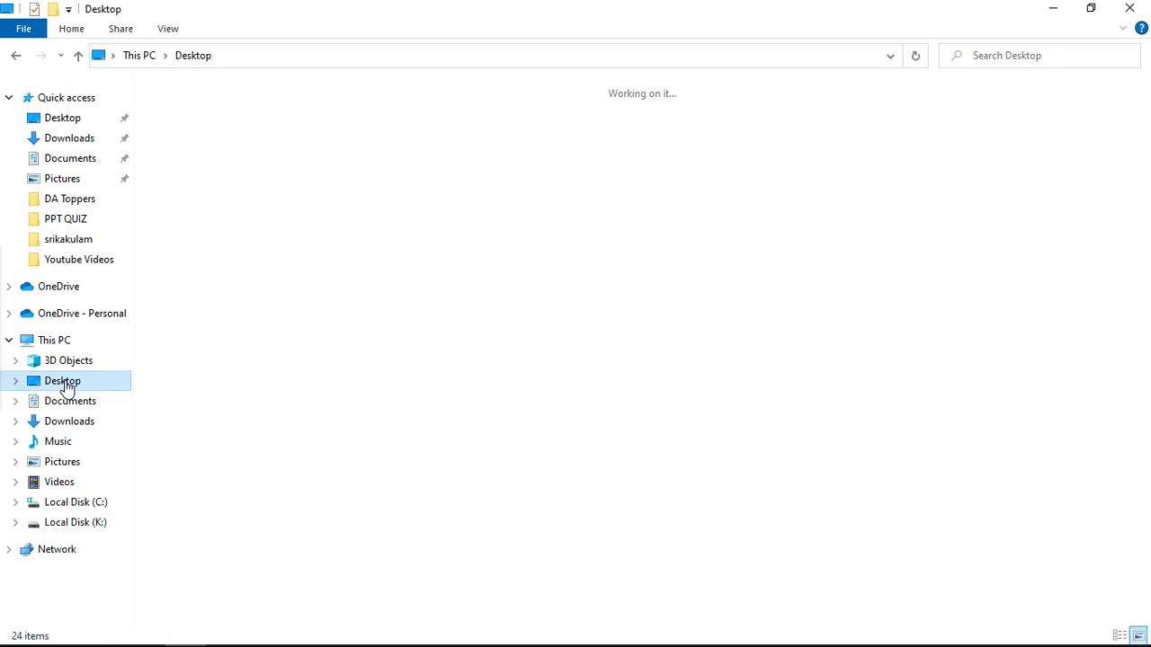
right_click(416, 456)
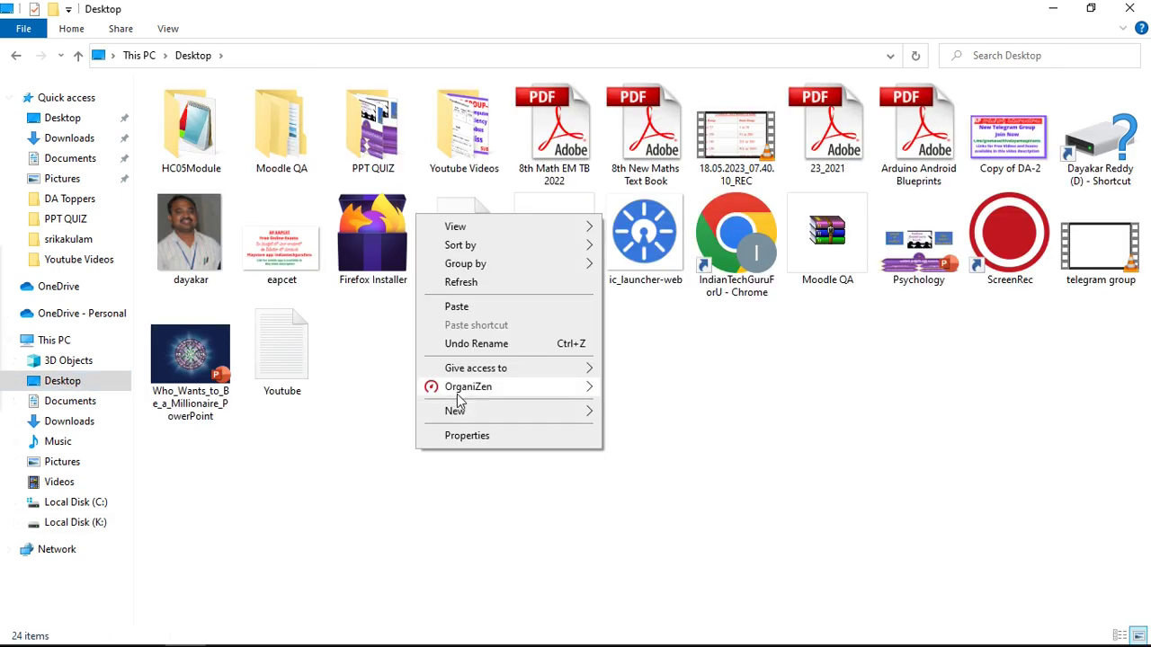
click(474, 307)
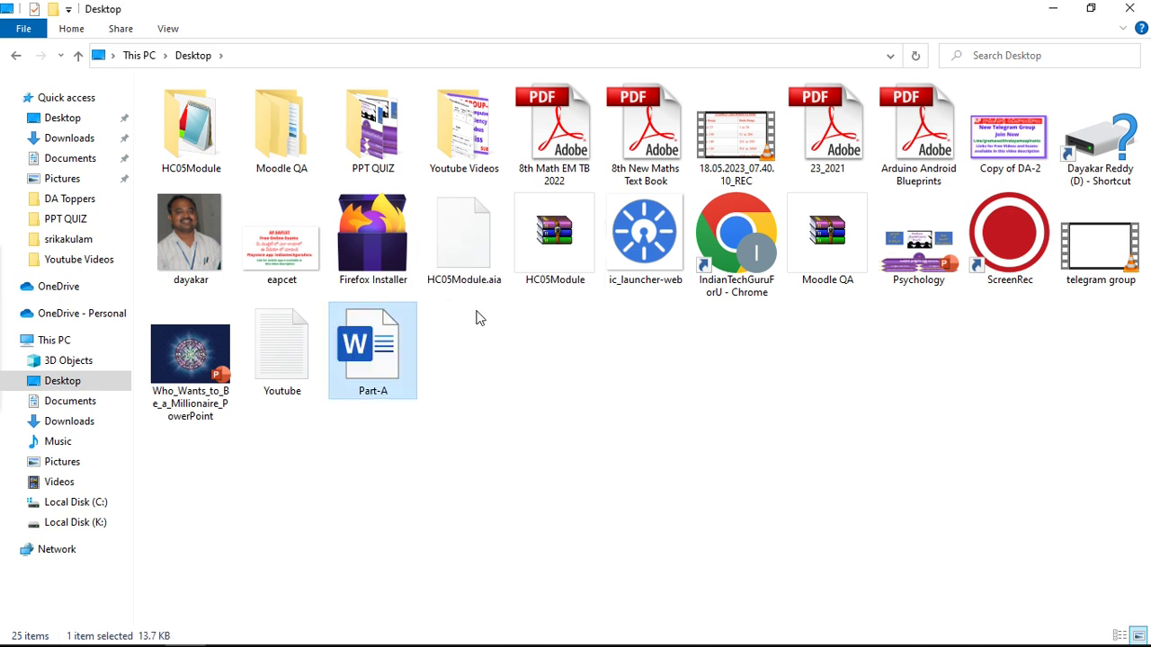
click(1055, 10)
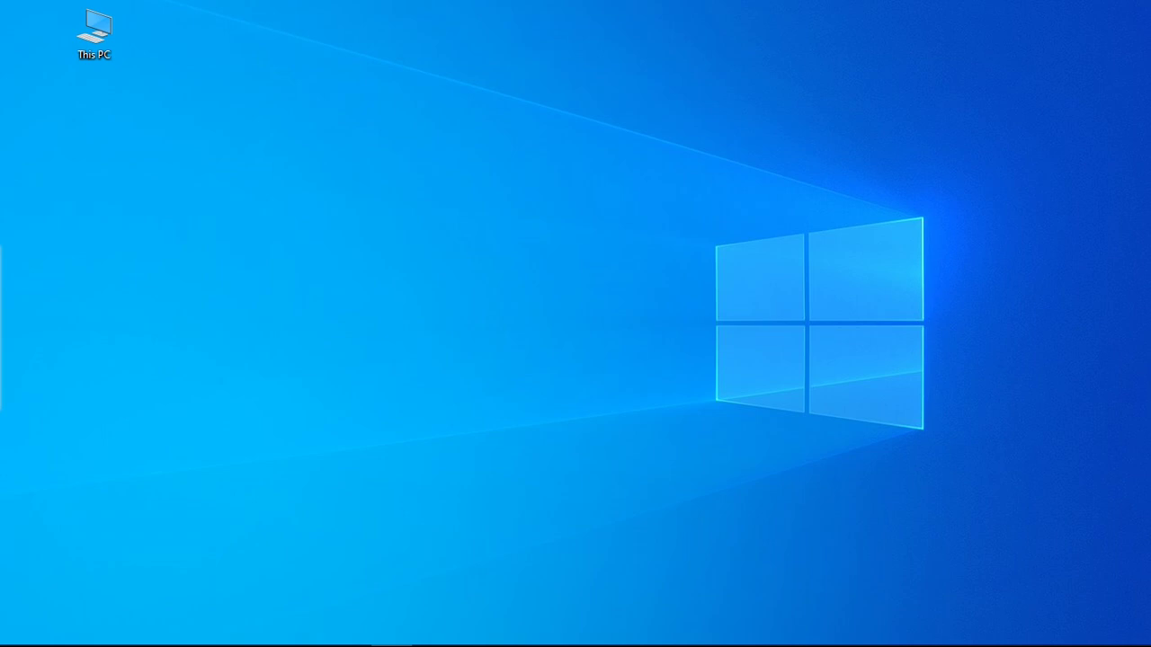
drag(153, 158, 110, 142)
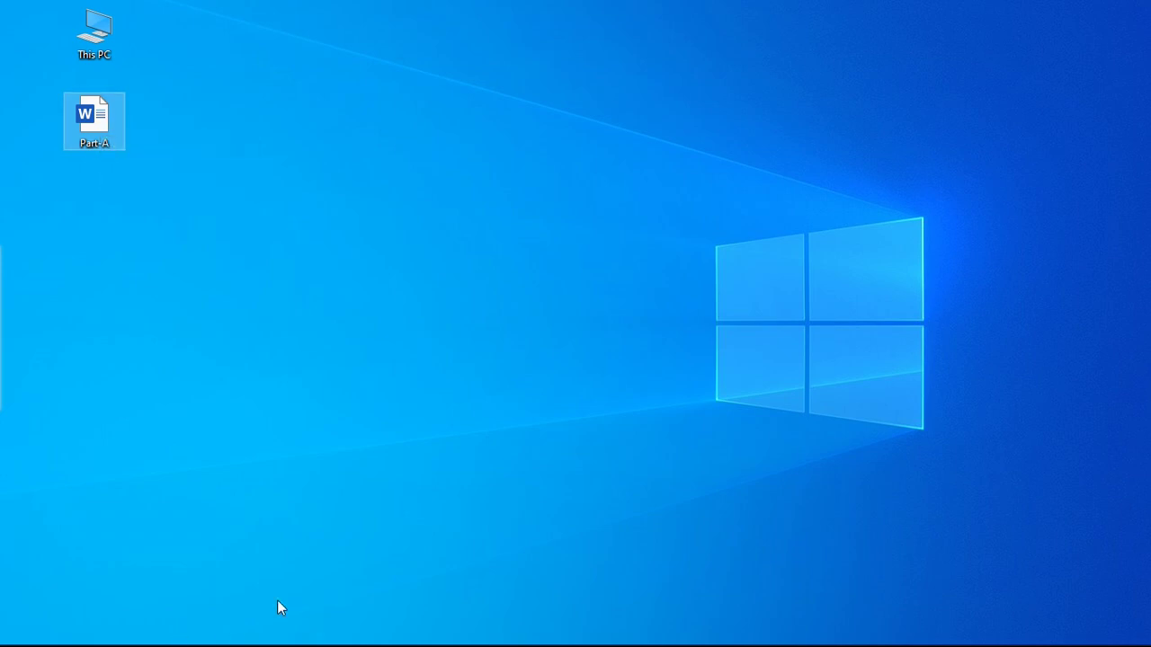
mouse_move(390, 639)
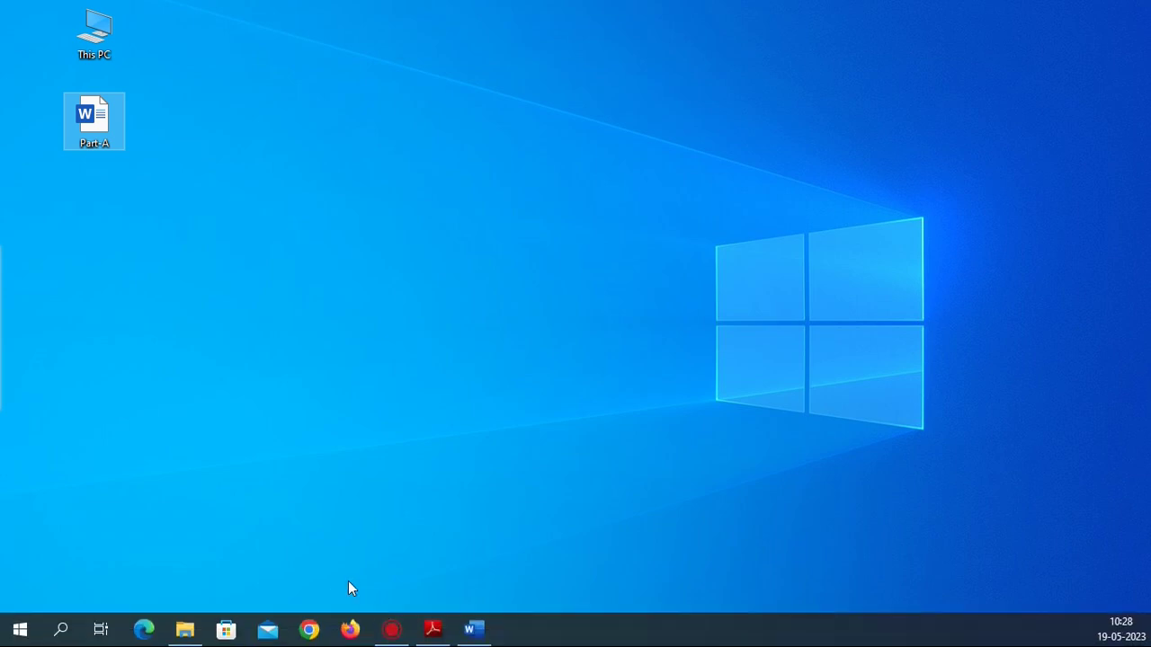
Open the APPSC CPT folder on Local Disk (K:) from This PC
double_click(113, 37)
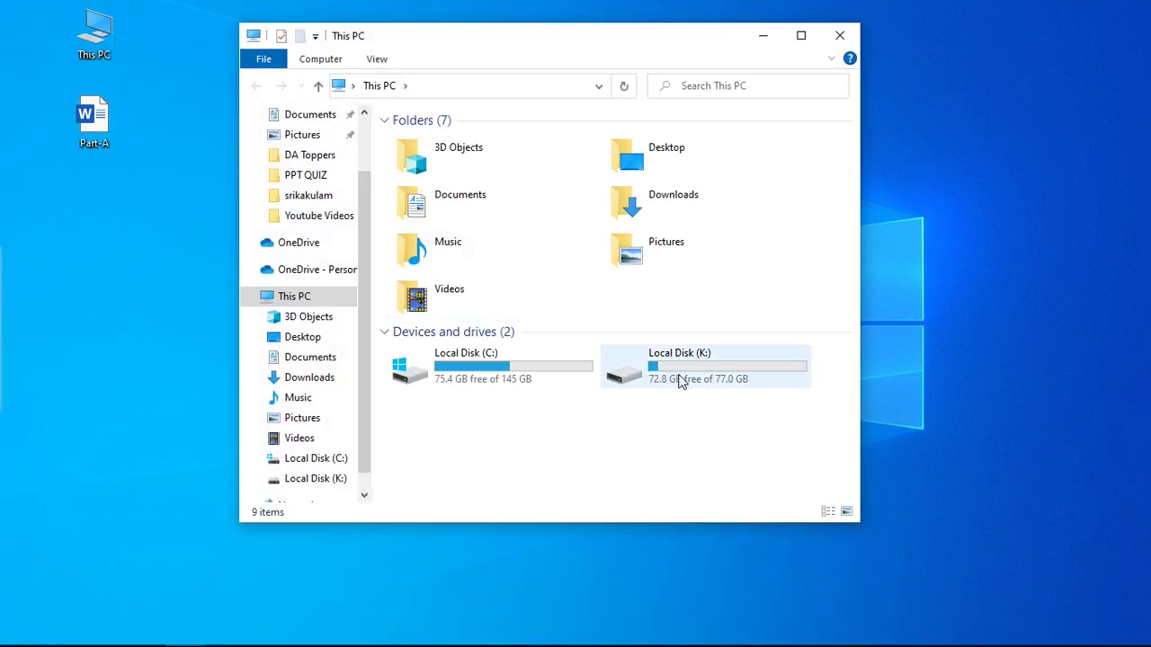
double_click(685, 365)
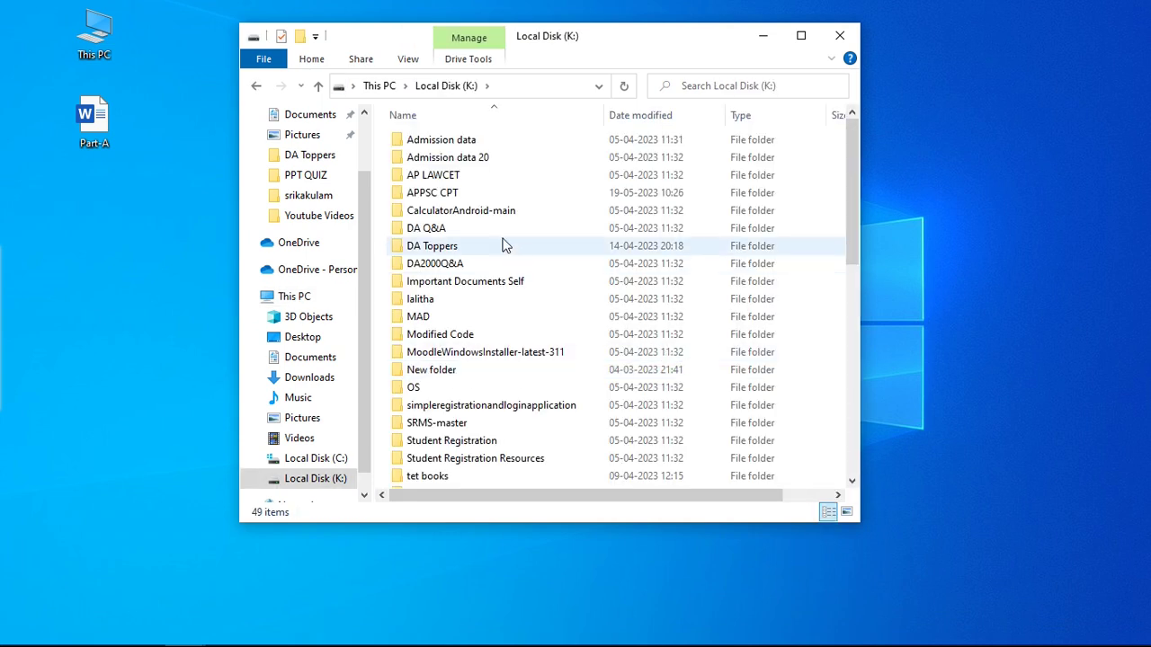
double_click(478, 197)
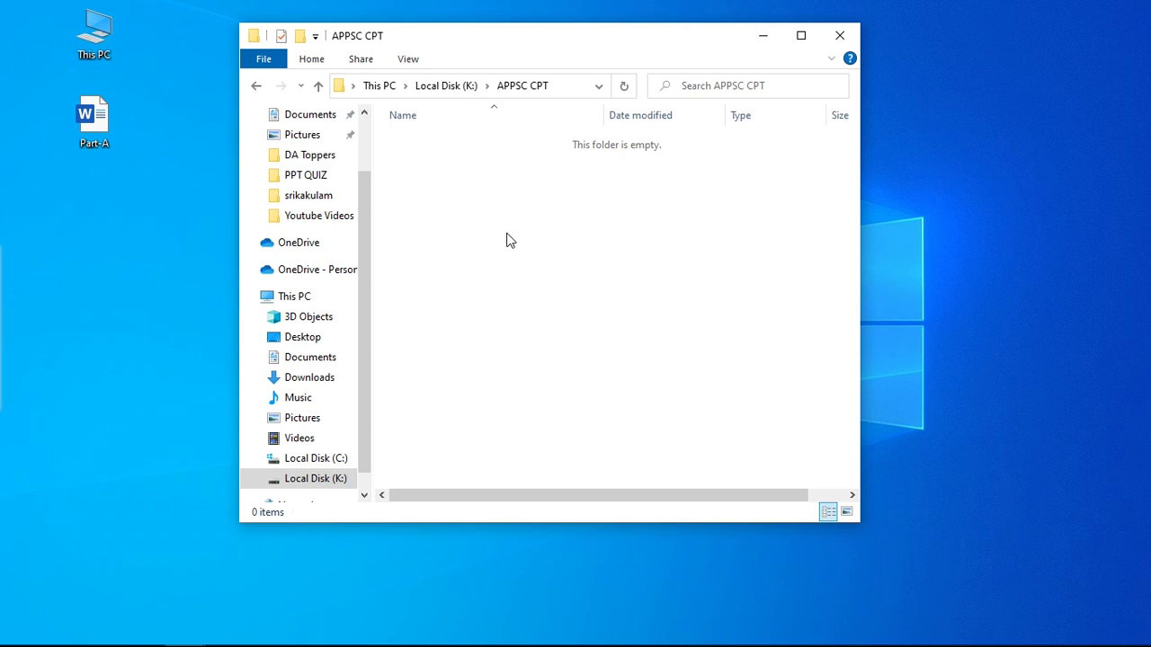
Copy the Part-A file from the desktop and paste it into the APPSC CPT folder
double_click(101, 119)
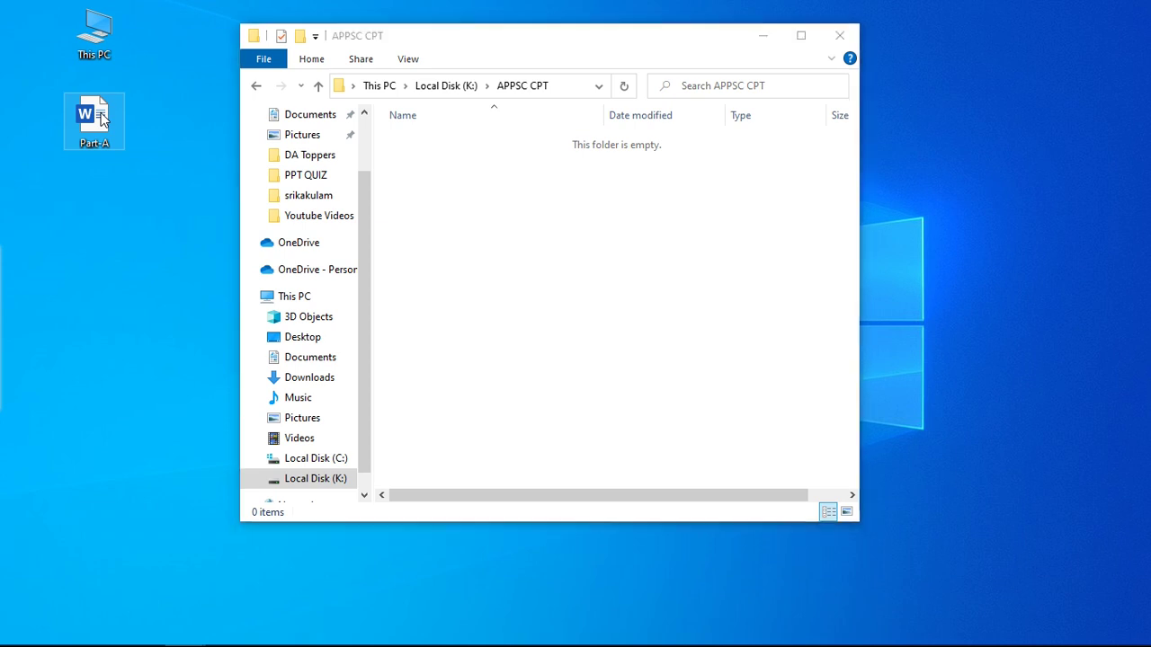
right_click(90, 126)
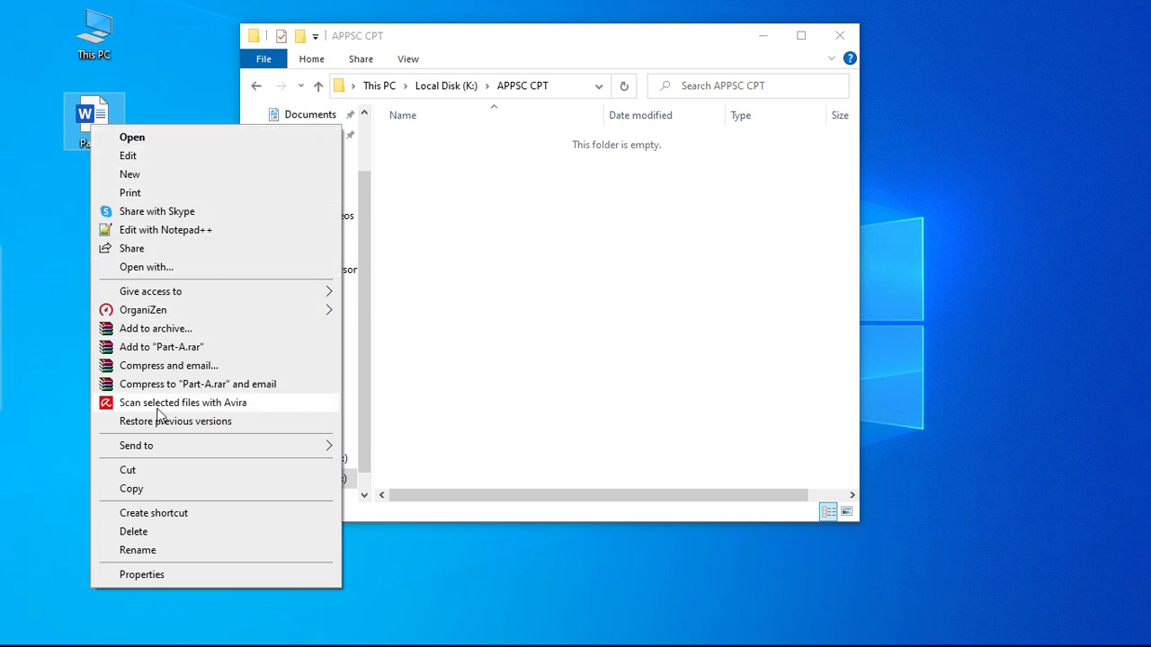
click(152, 488)
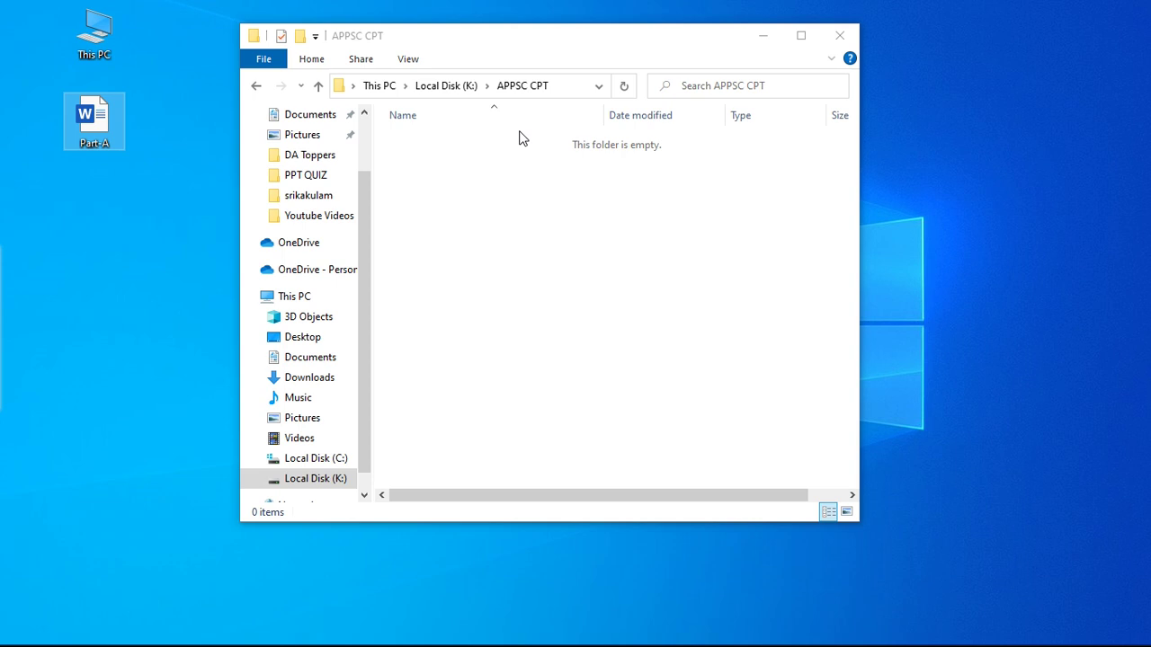
right_click(521, 186)
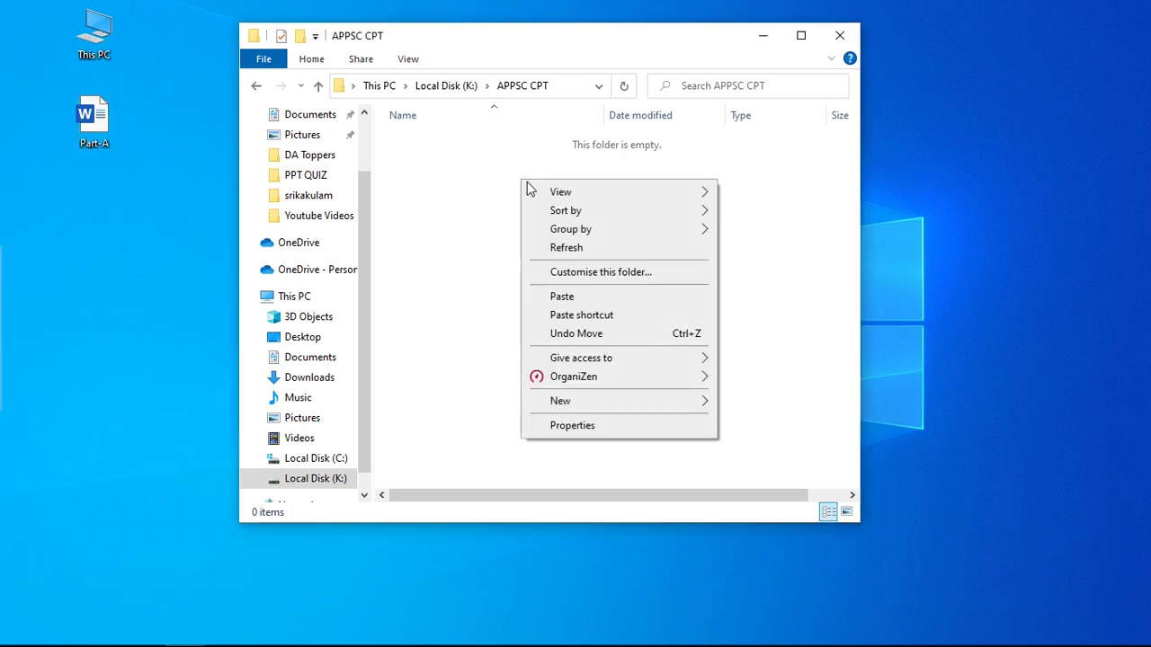
click(561, 297)
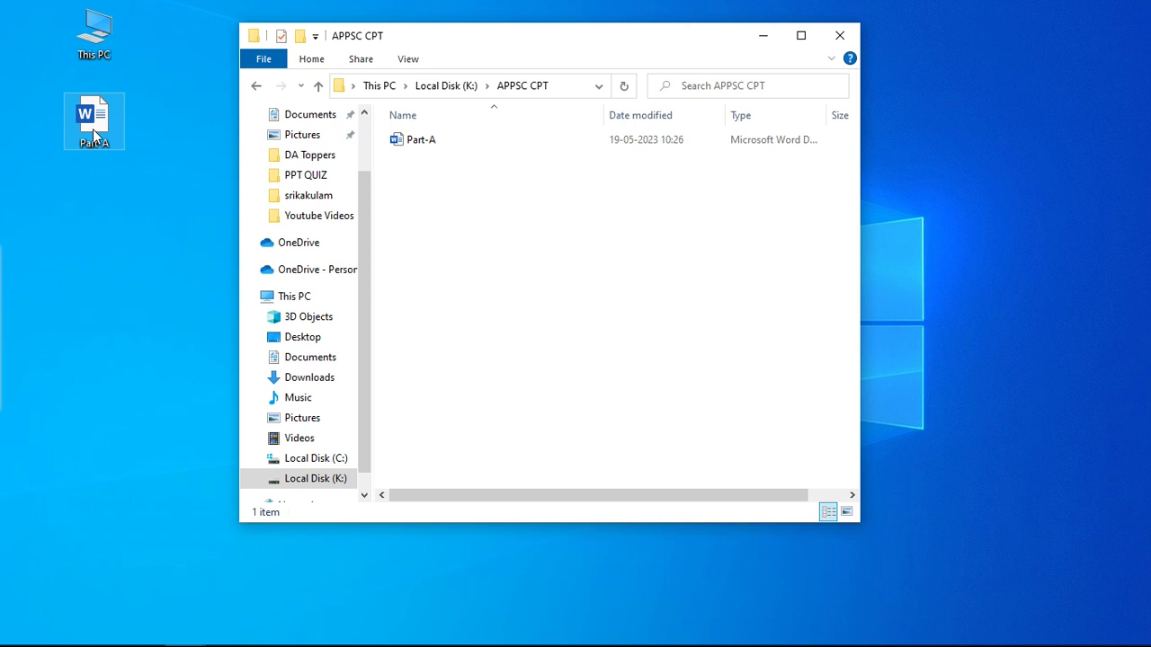
mouse_move(393, 144)
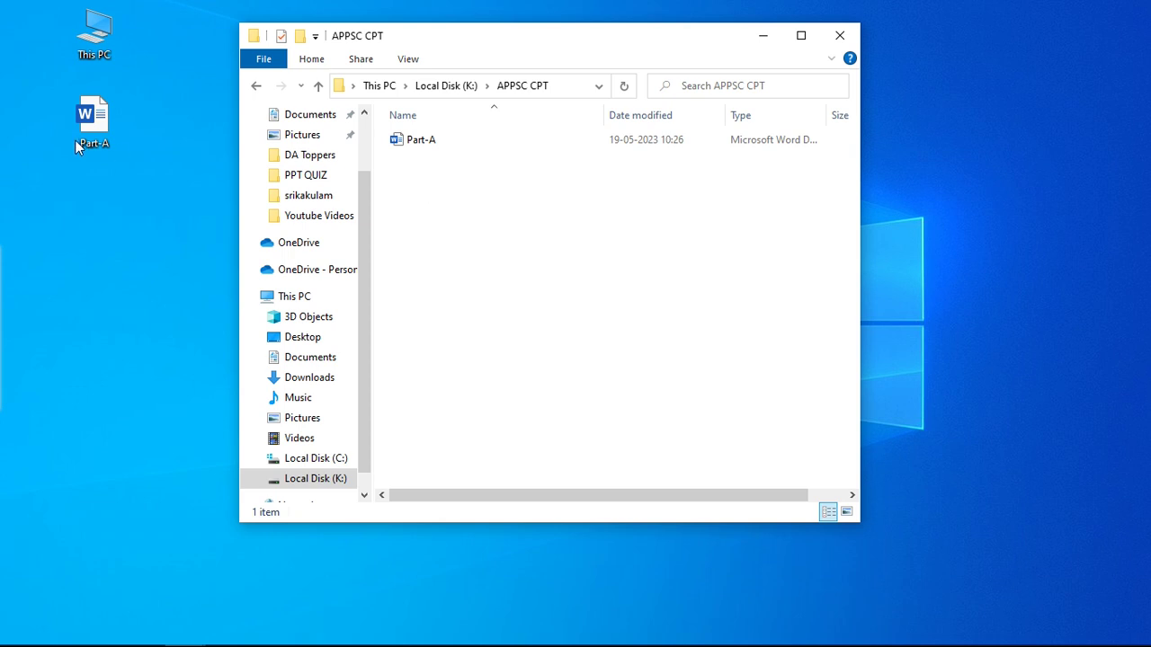
mouse_move(453, 151)
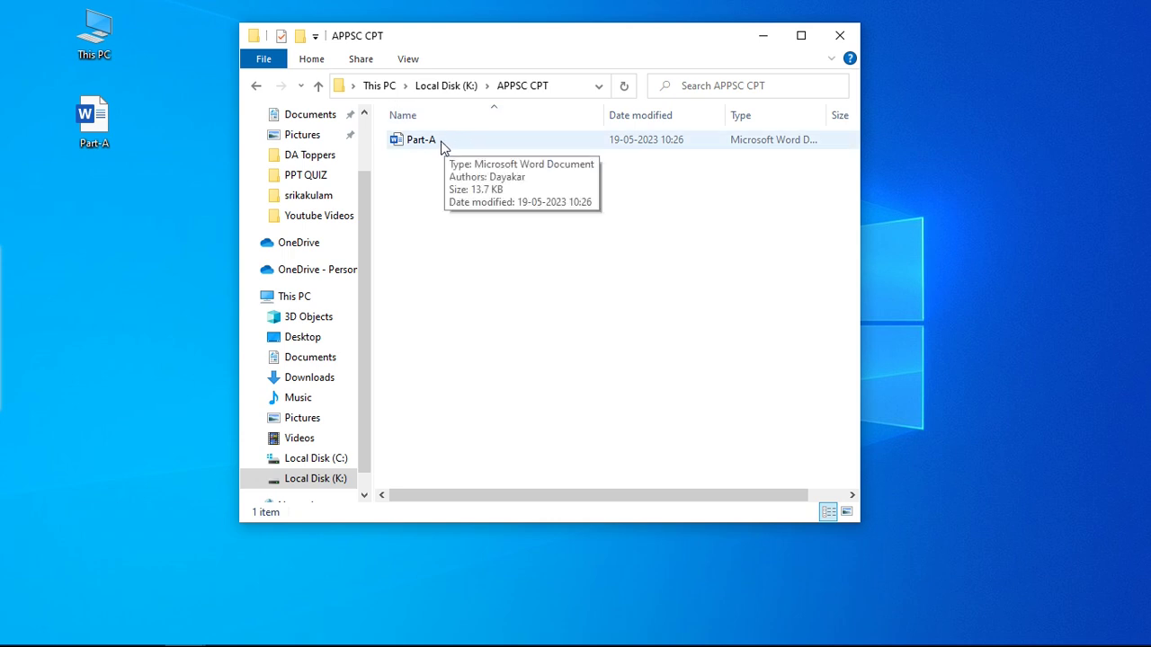
click(442, 145)
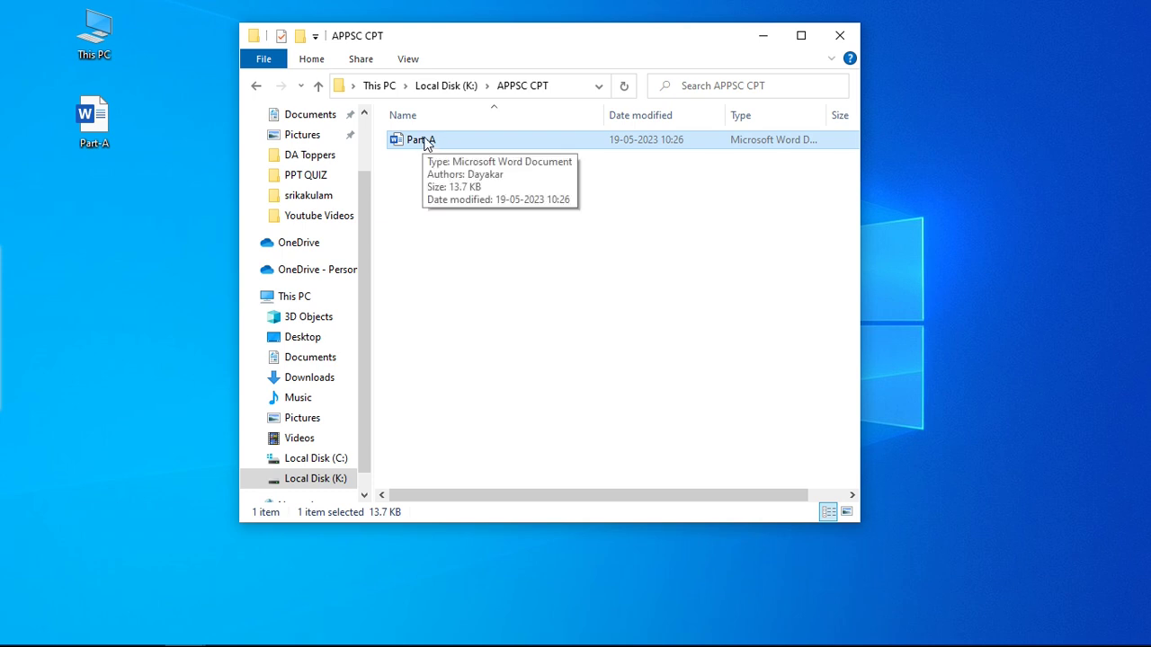
click(426, 142)
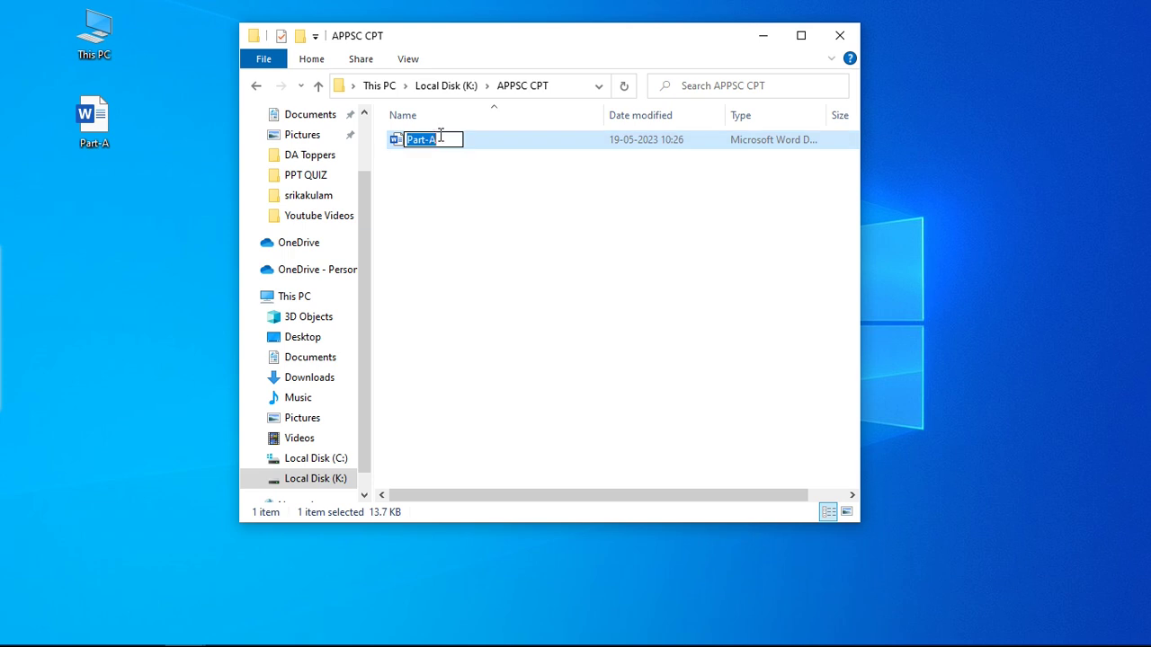
click(459, 166)
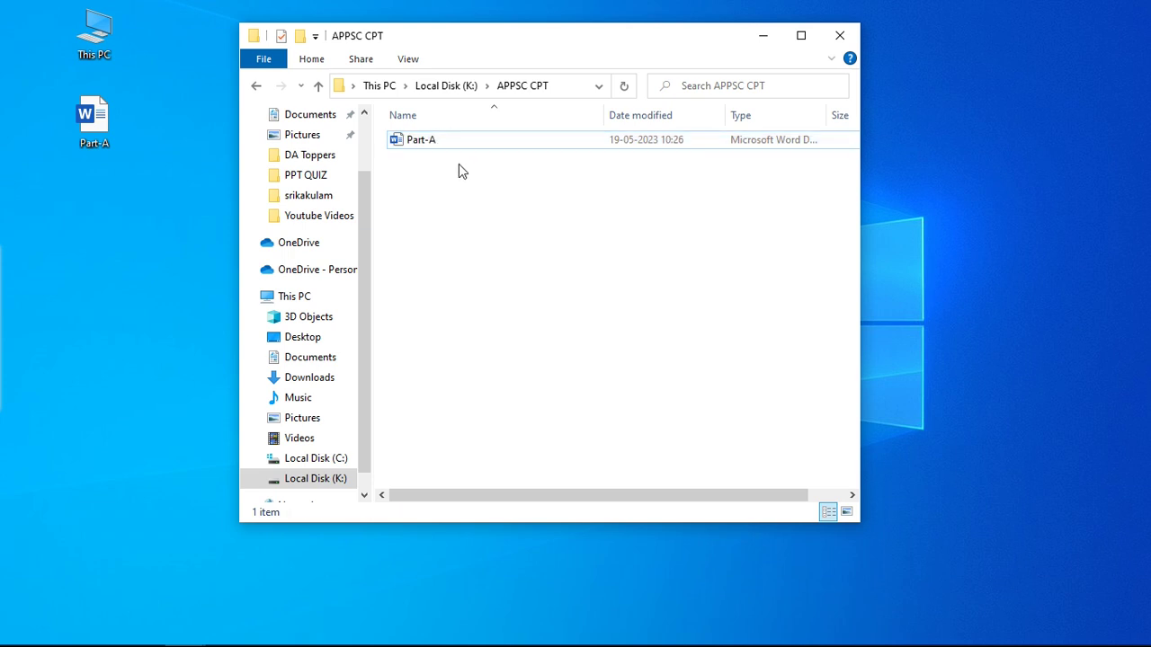
Rename the Part-A file in the APPSC CPT folder as CPT Part-A
click(432, 144)
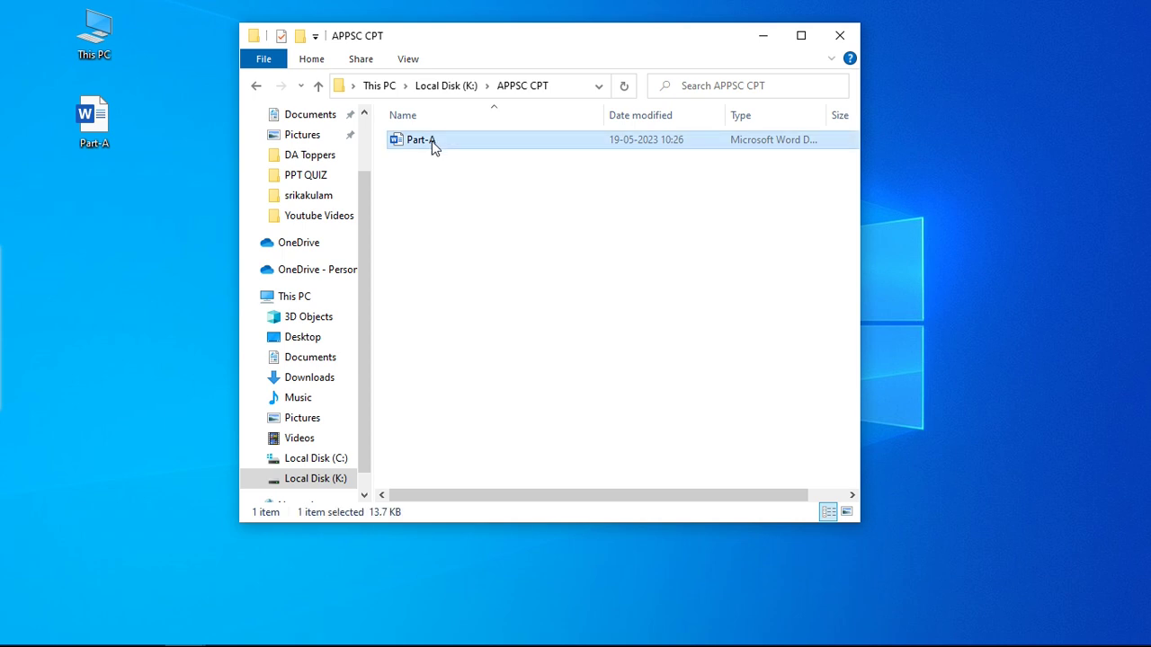
click(433, 139)
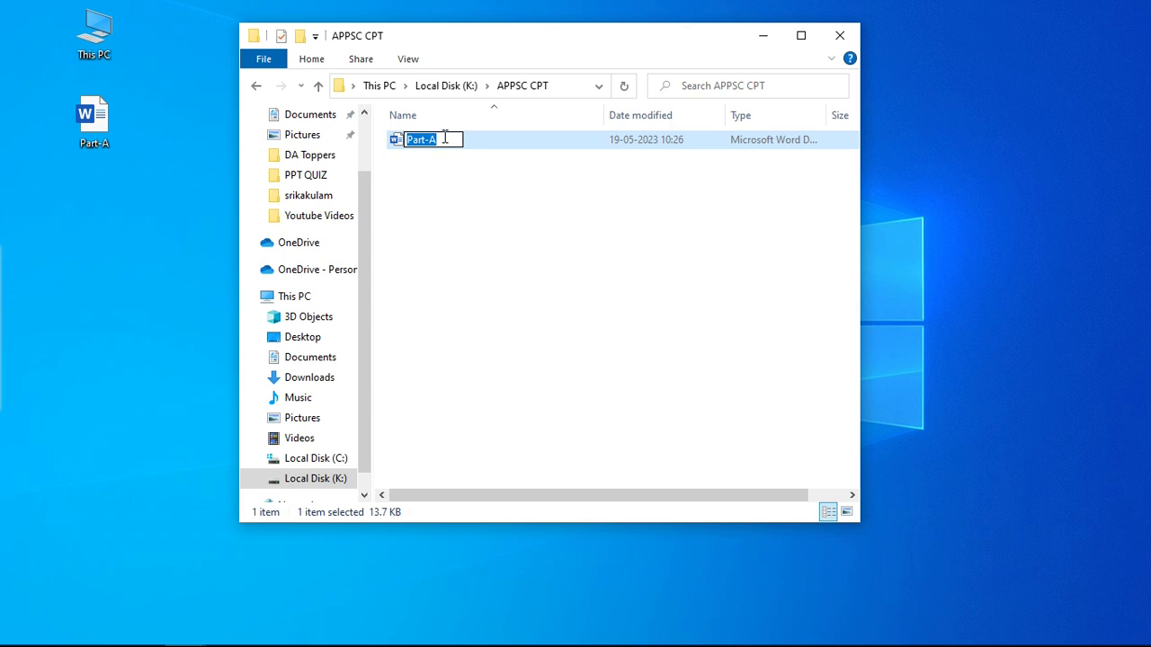
key(BackSpace)
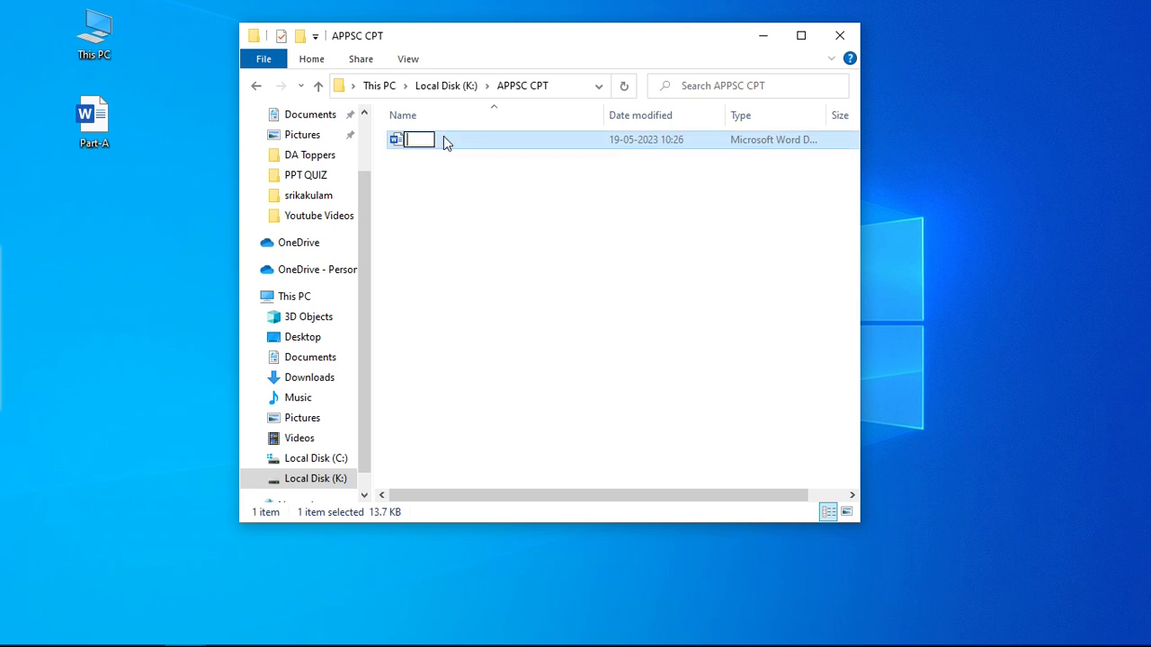
text(CPT)
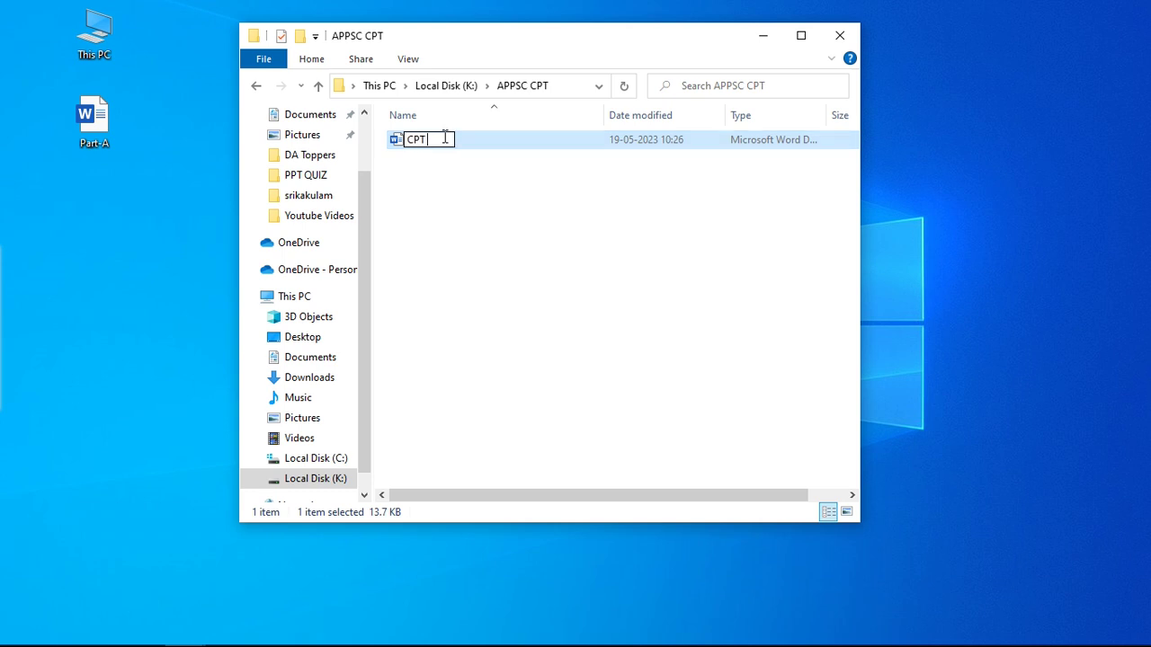
text( Part-A)
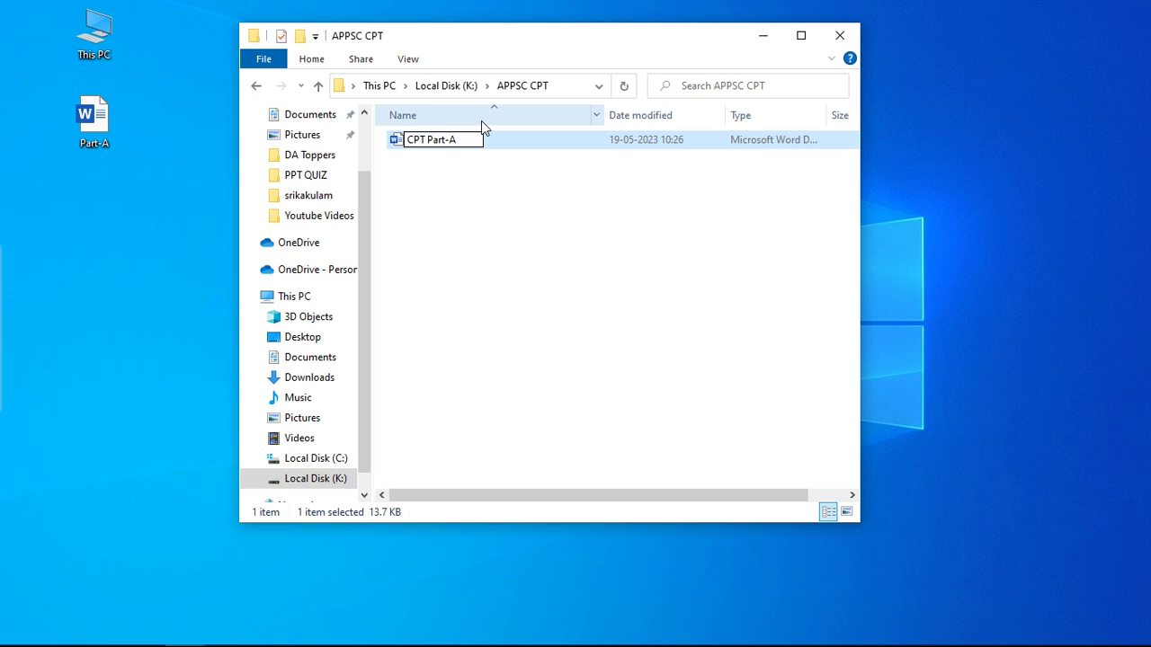
key(Return)
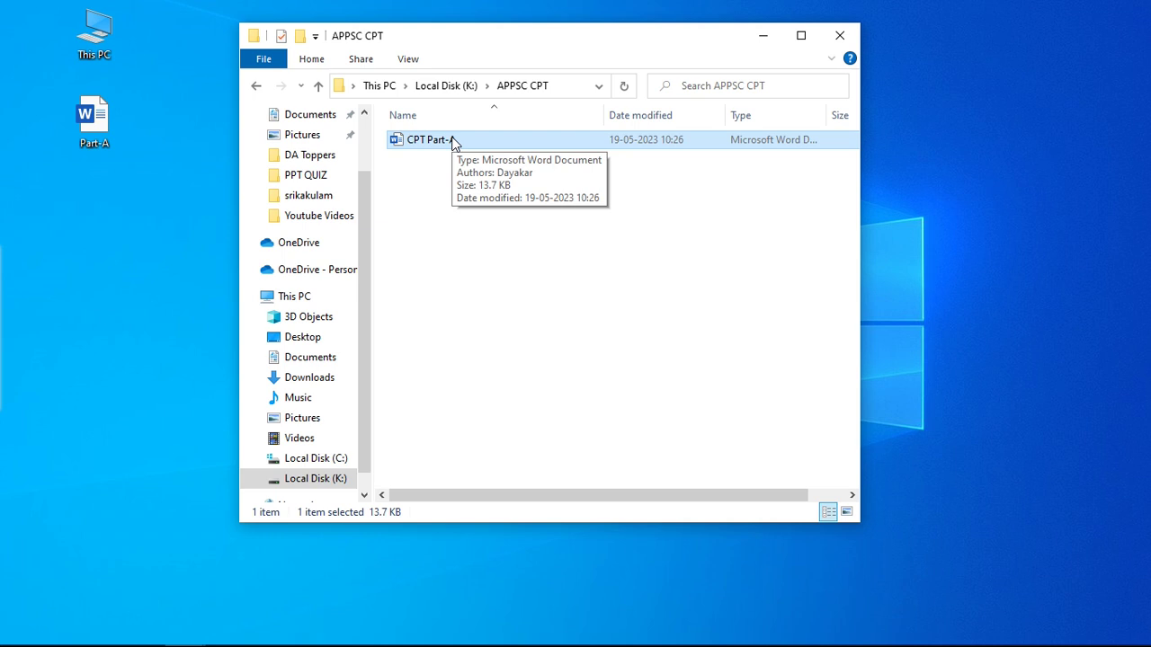
Rename the CPT Part-A file as APPSC CPT Part-A
right_click(454, 143)
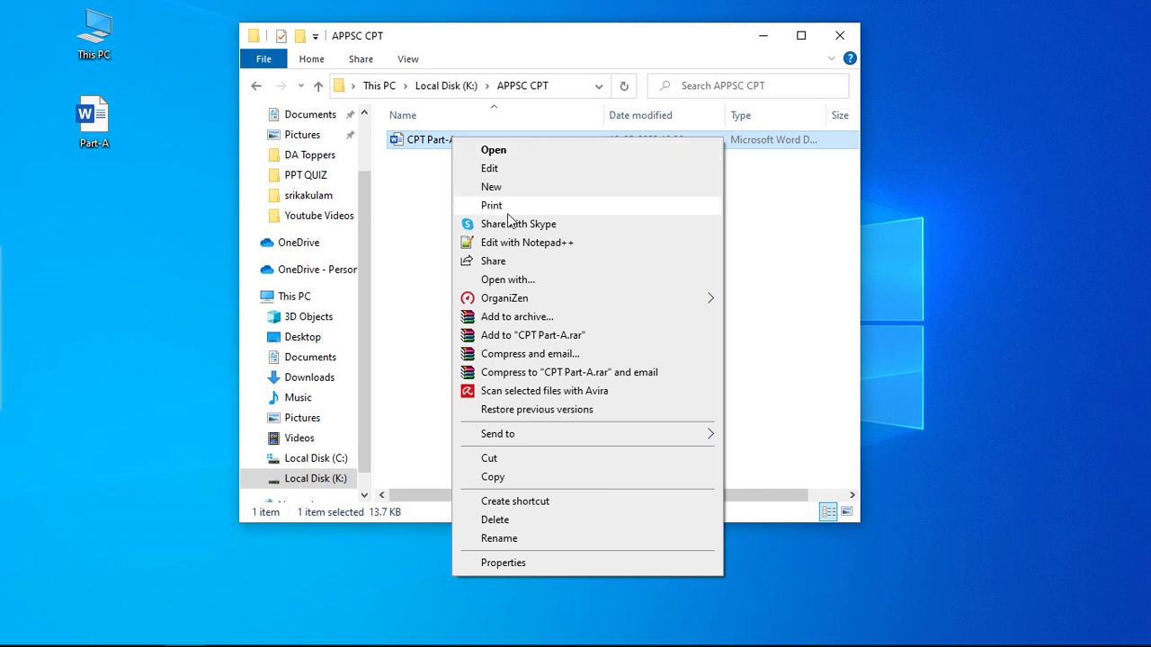
click(529, 540)
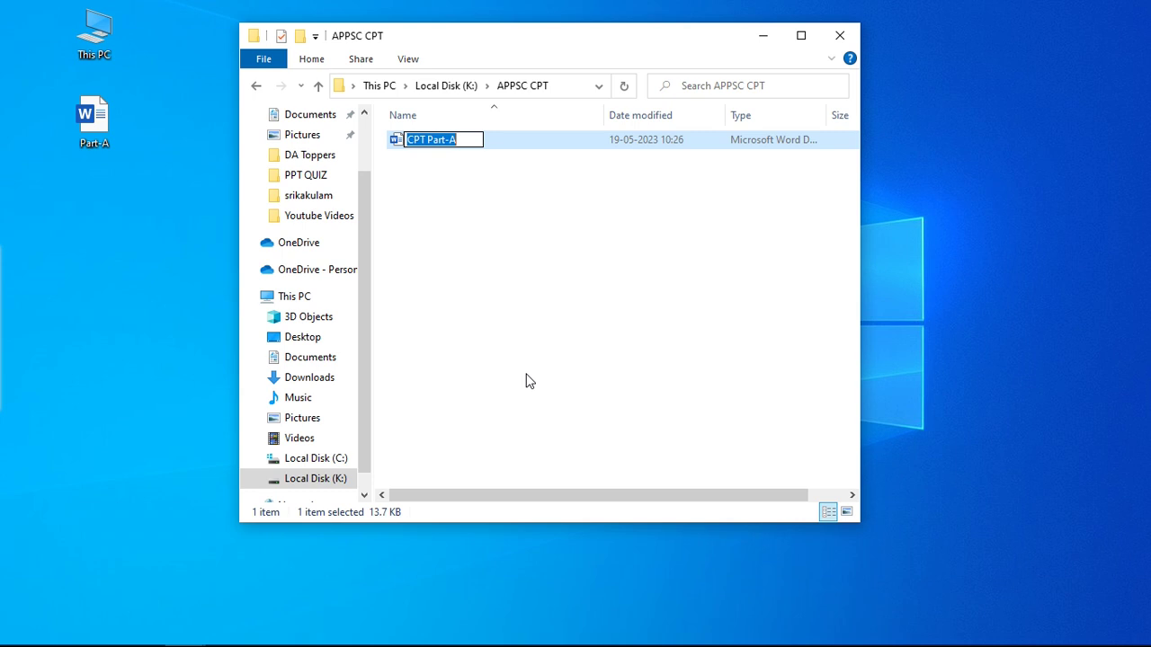
text(APPSC )
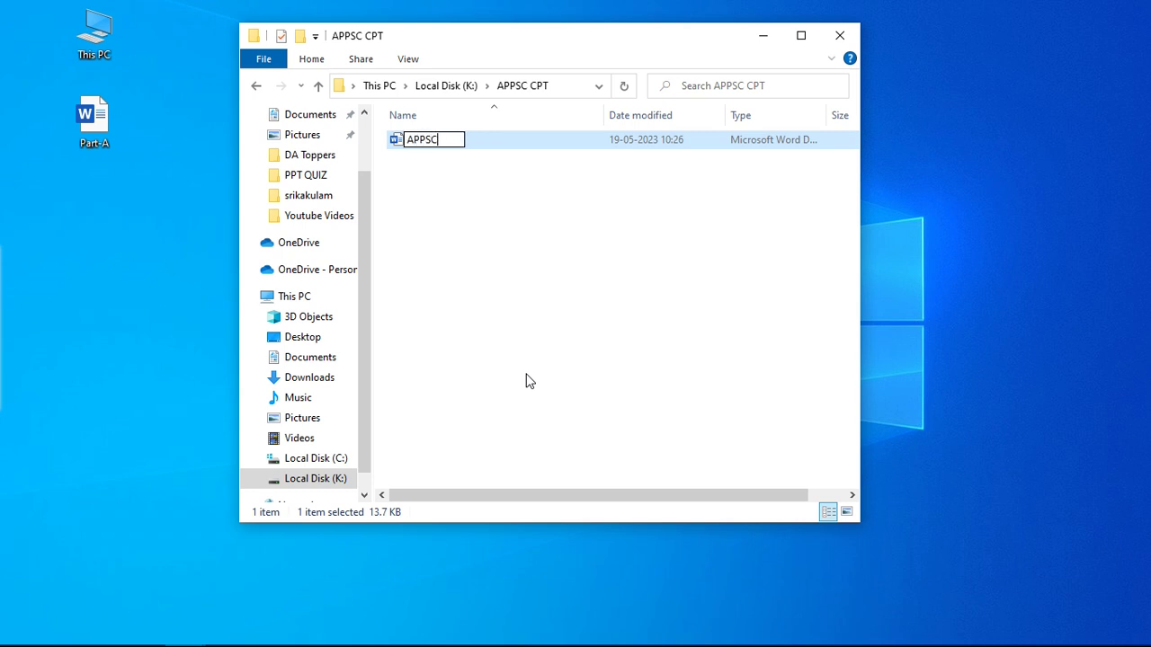
text(CPT Part-A)
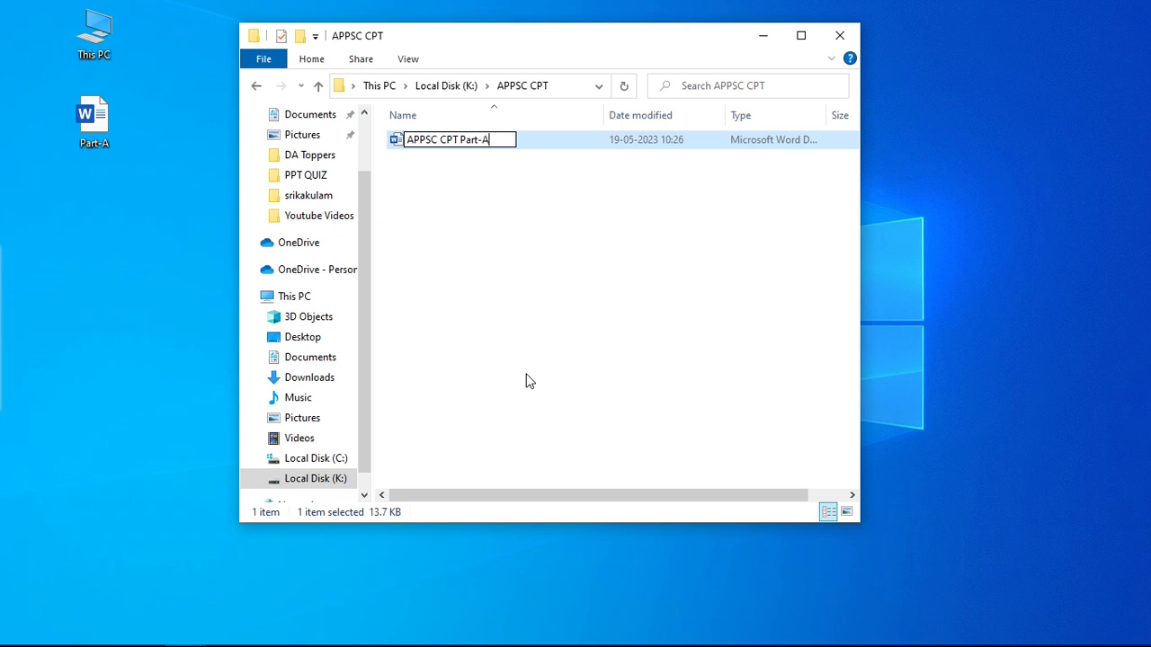
click(539, 355)
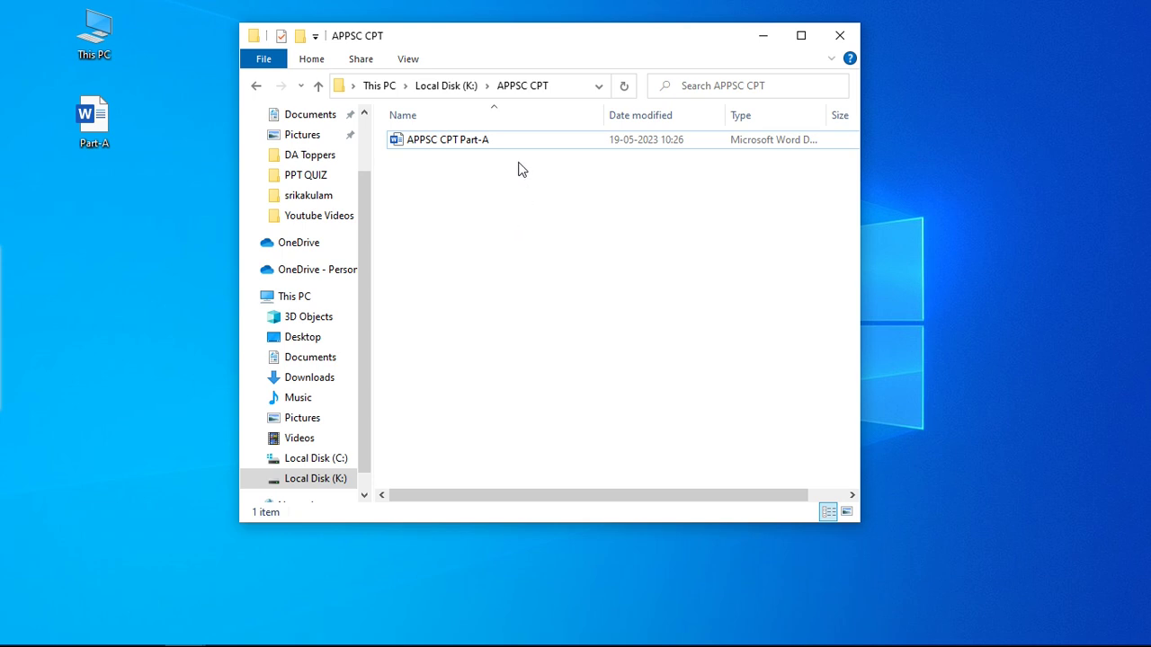
click(468, 148)
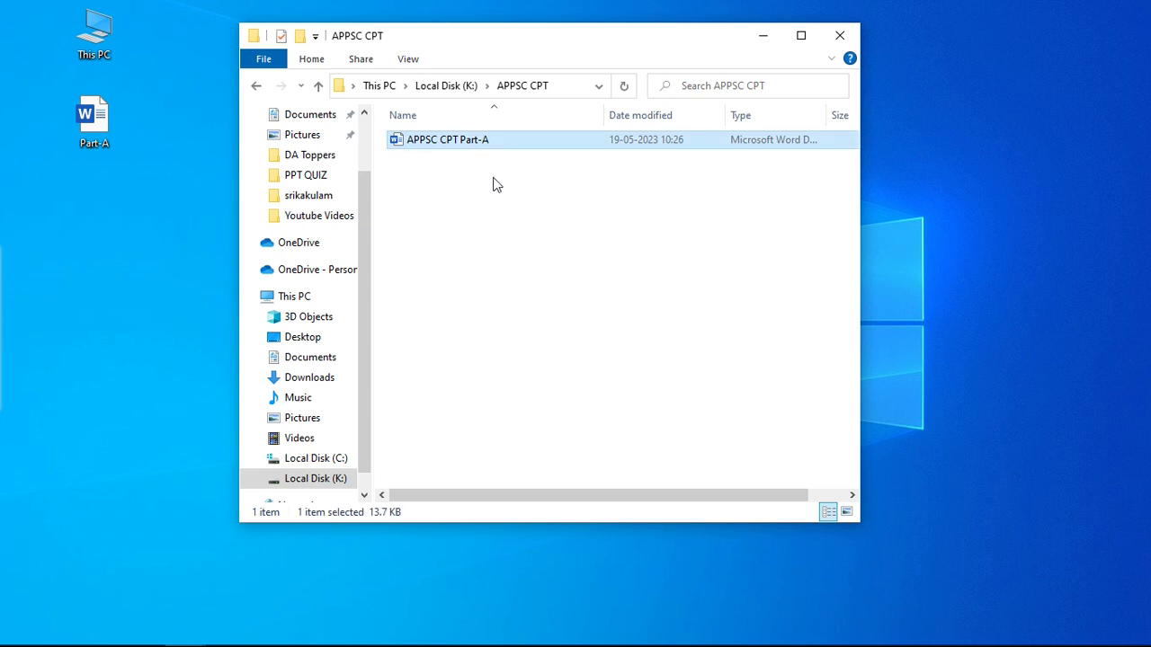
right_click(452, 147)
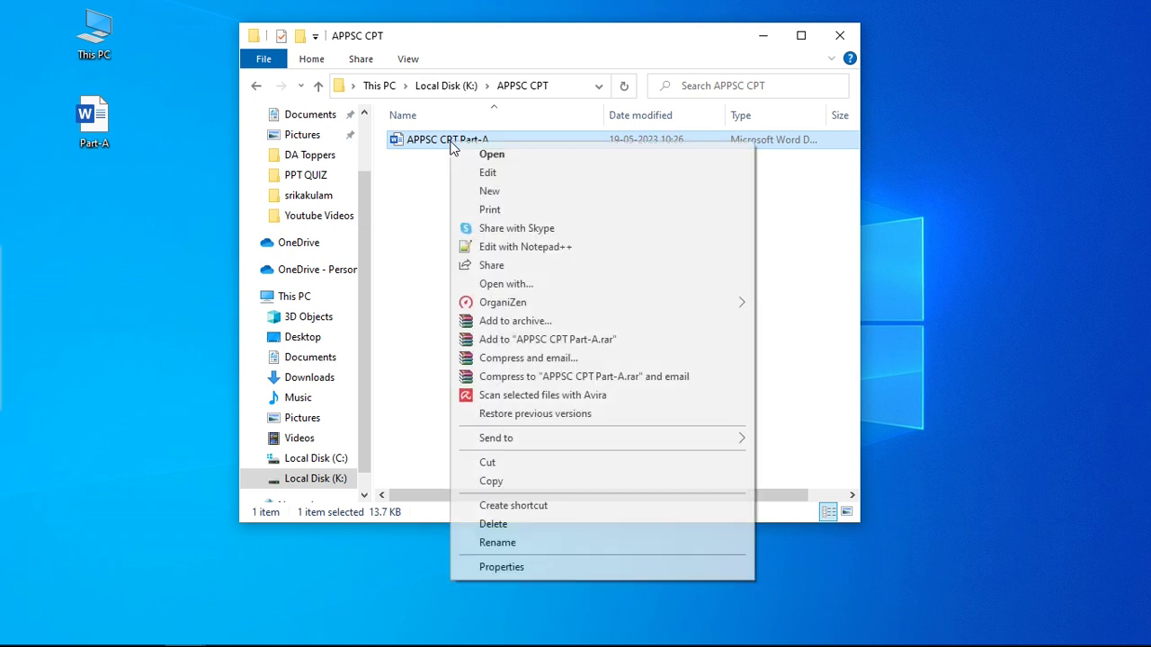
click(440, 193)
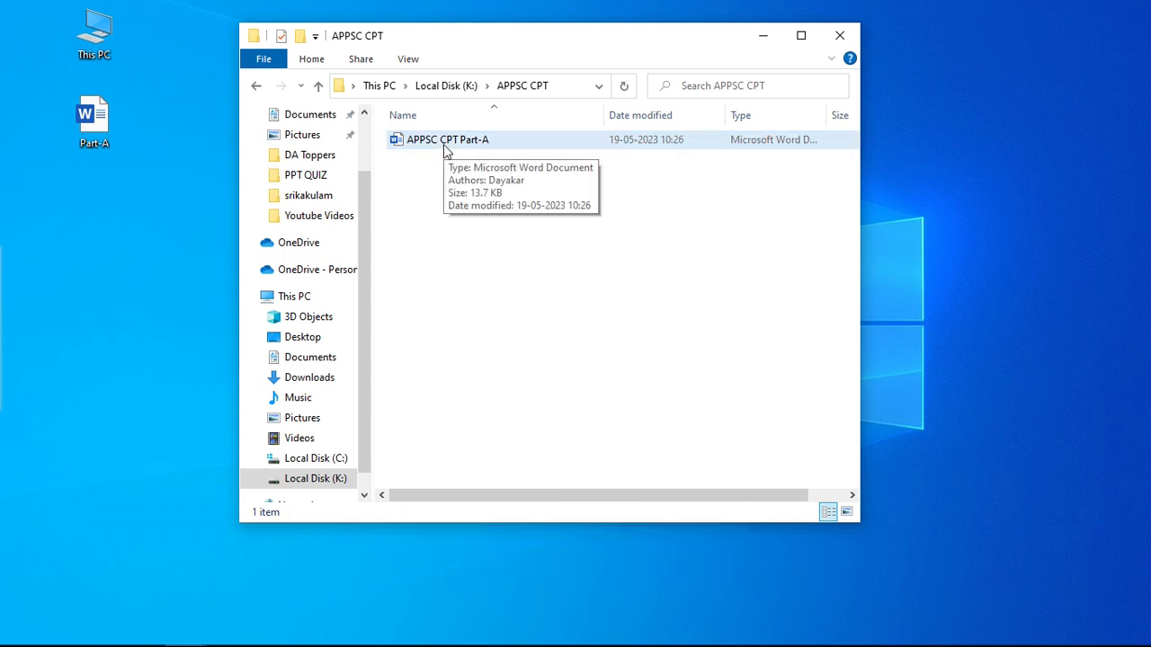
Move the APPSC CPT Part-A file from the APPSC CPT folder to the desktop
click(446, 150)
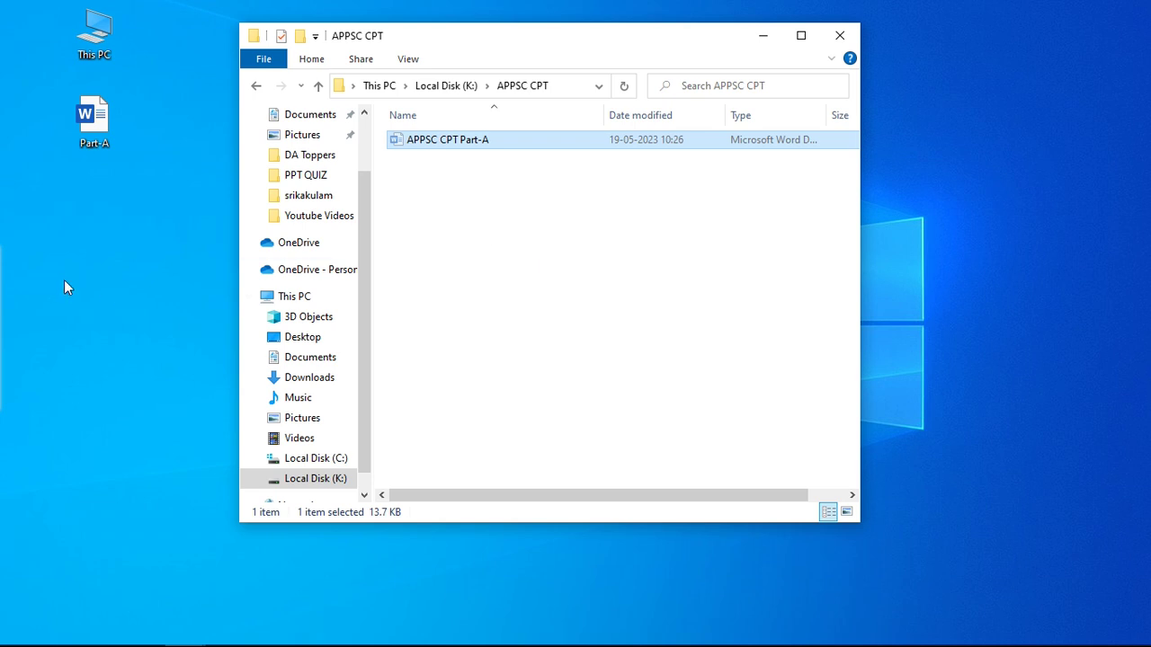
right_click(68, 235)
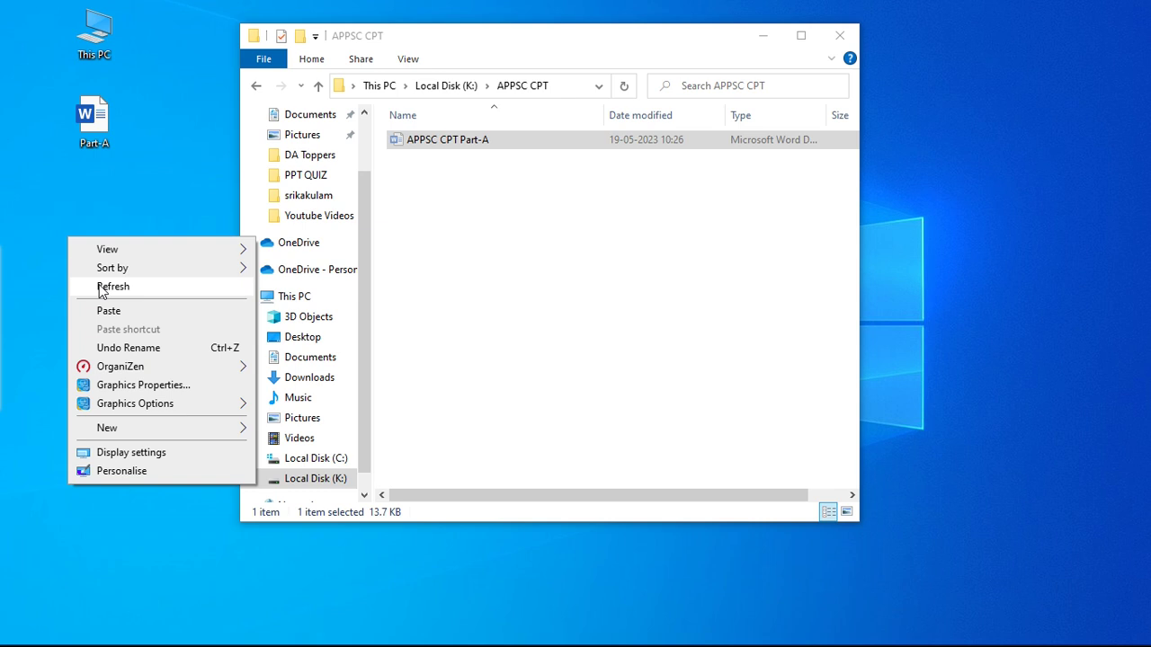
click(52, 217)
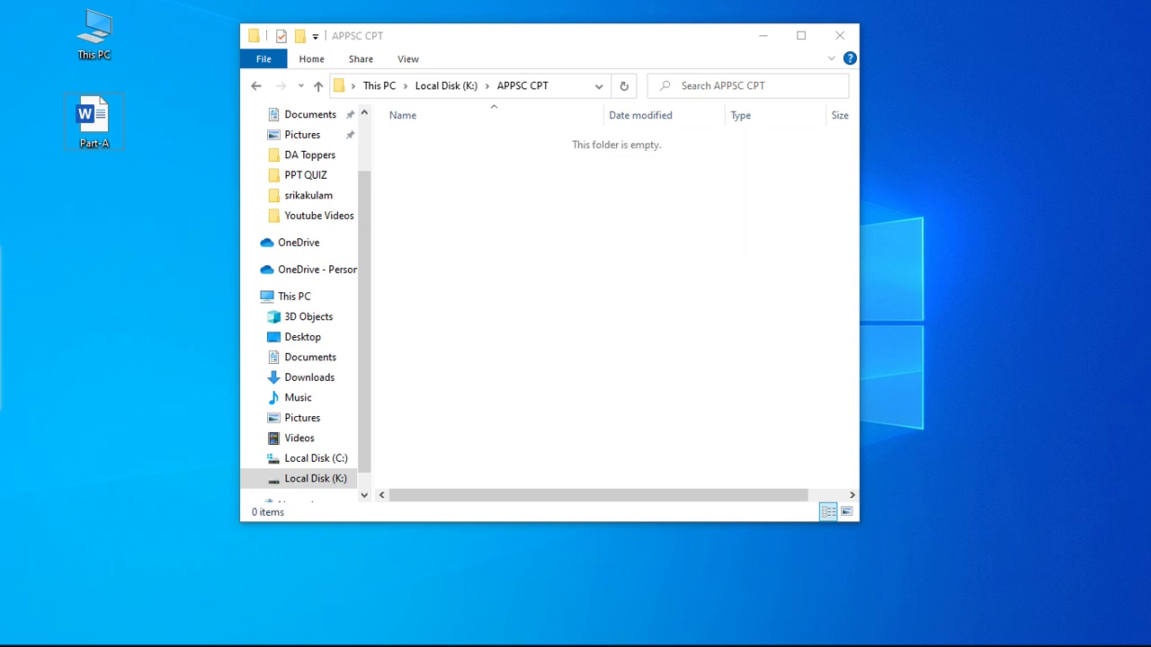
drag(26, 278, 122, 224)
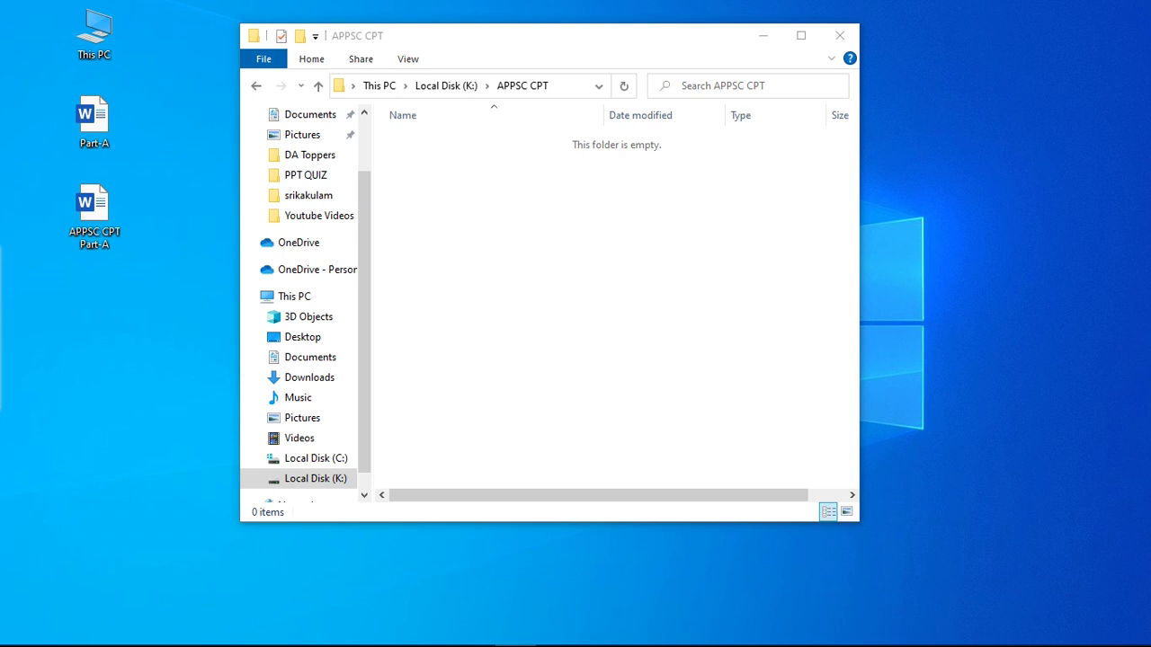
Switch to a blank Notepad document and write the lines "cut-> ctrl+x" and "paste-> ctrl+v"
drag(13, 212, 814, 141)
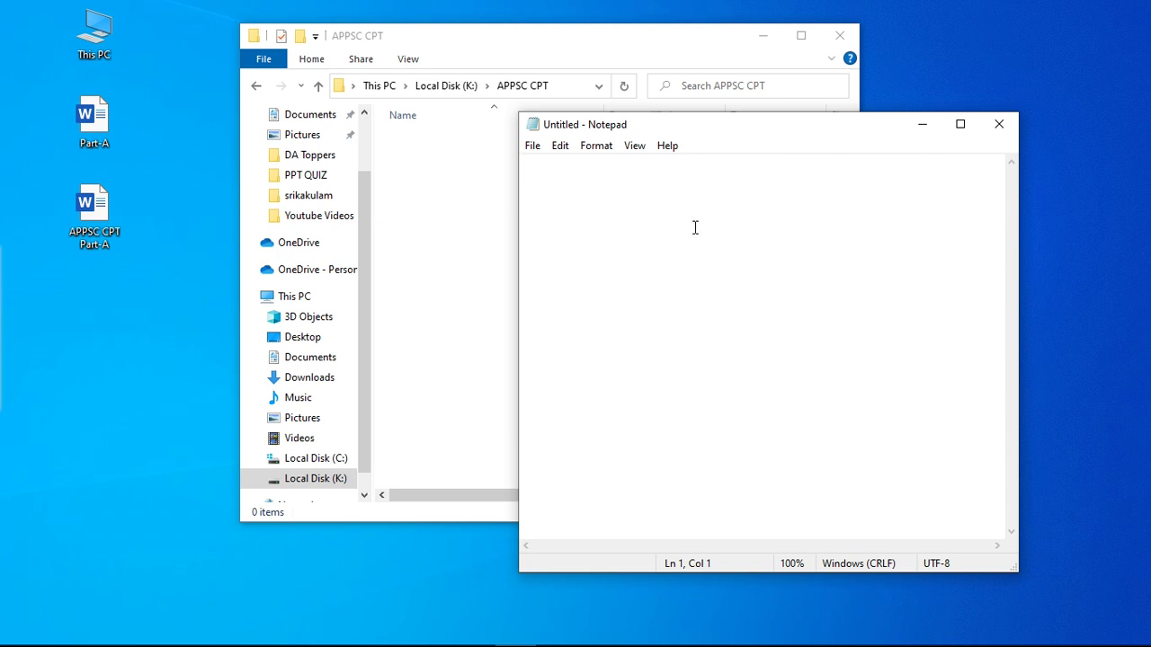
text(cut-)
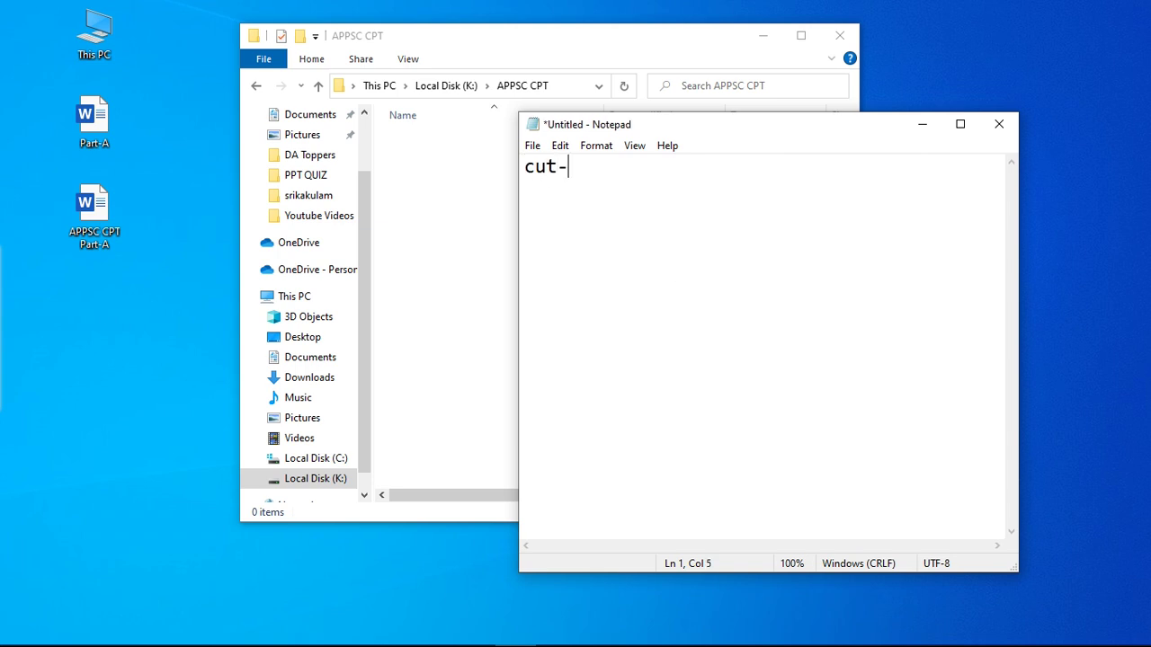
text(> ctrl+x)
key(Return)
text(paset)
key(BackSpace)
key(BackSpace)
text(te)
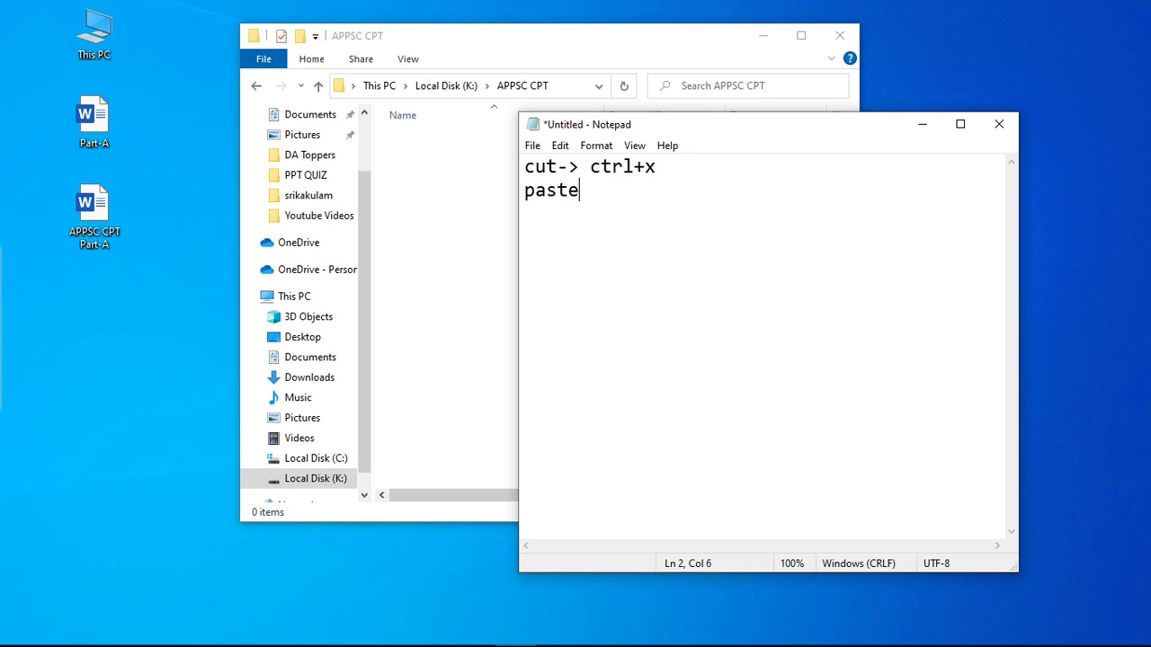
text(-> ctrl+v)
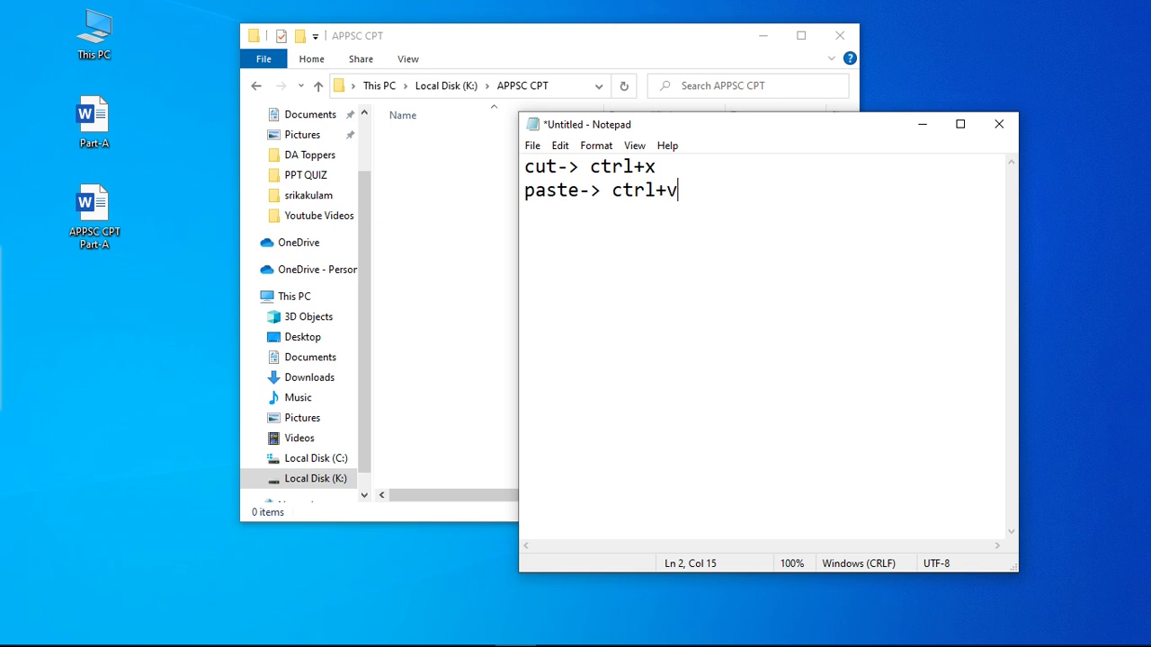
key(Return)
Copy the APPSC CPT Part-A file from the desktop and paste it into the APPSC CPT folder
click(97, 212)
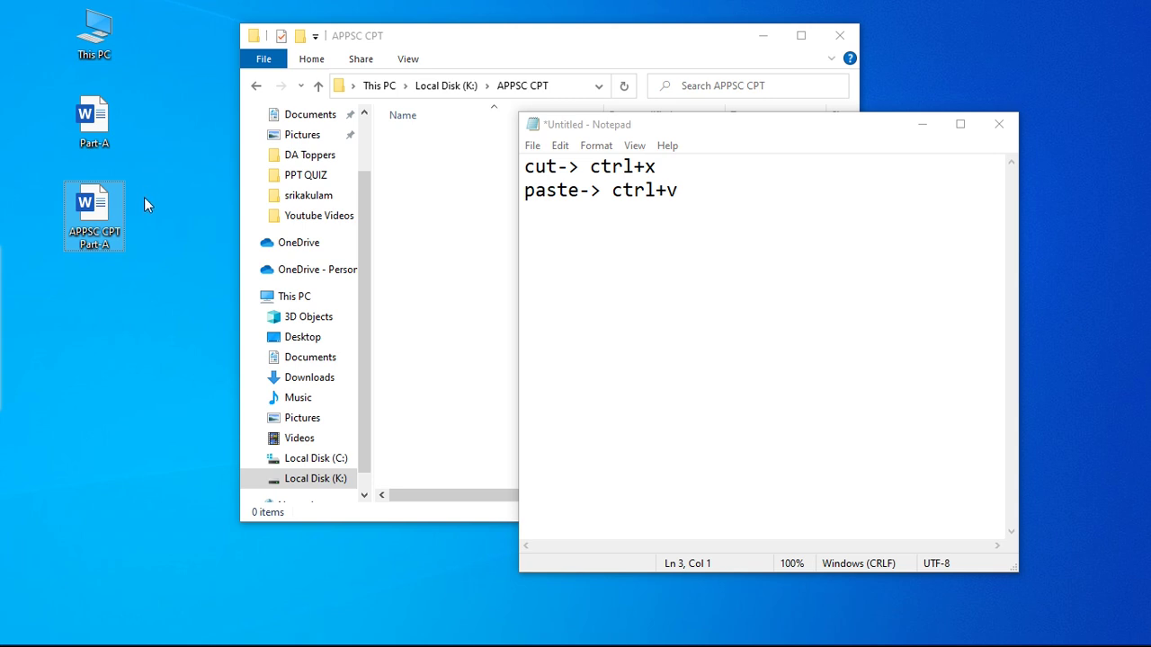
click(417, 176)
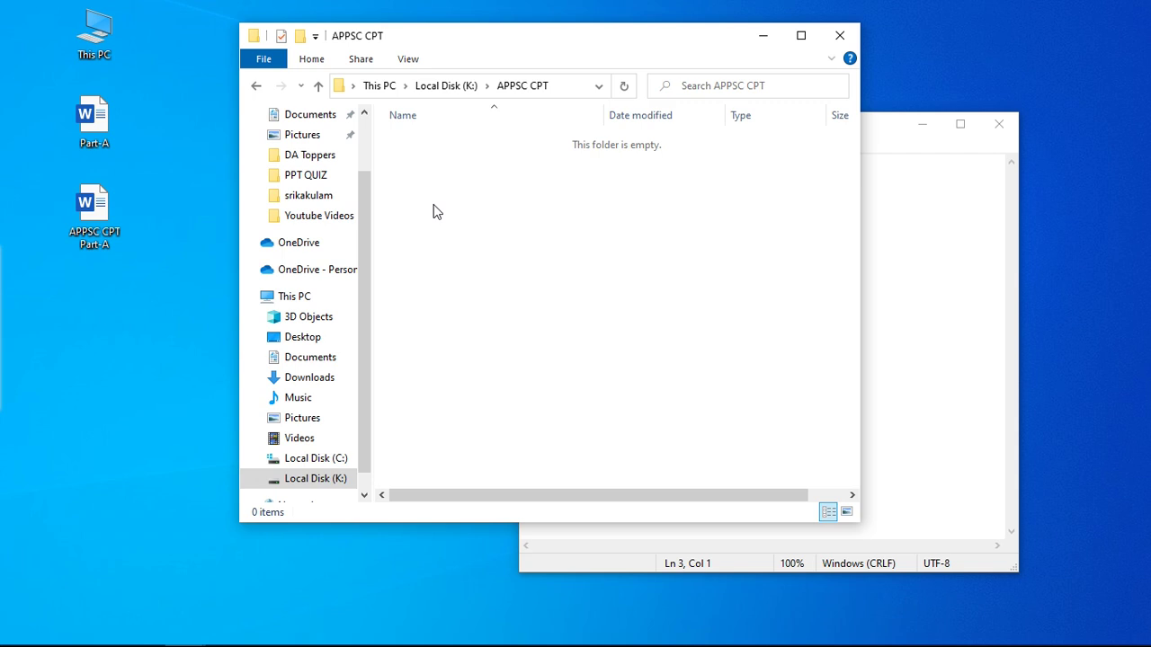
key(ctrl+v)
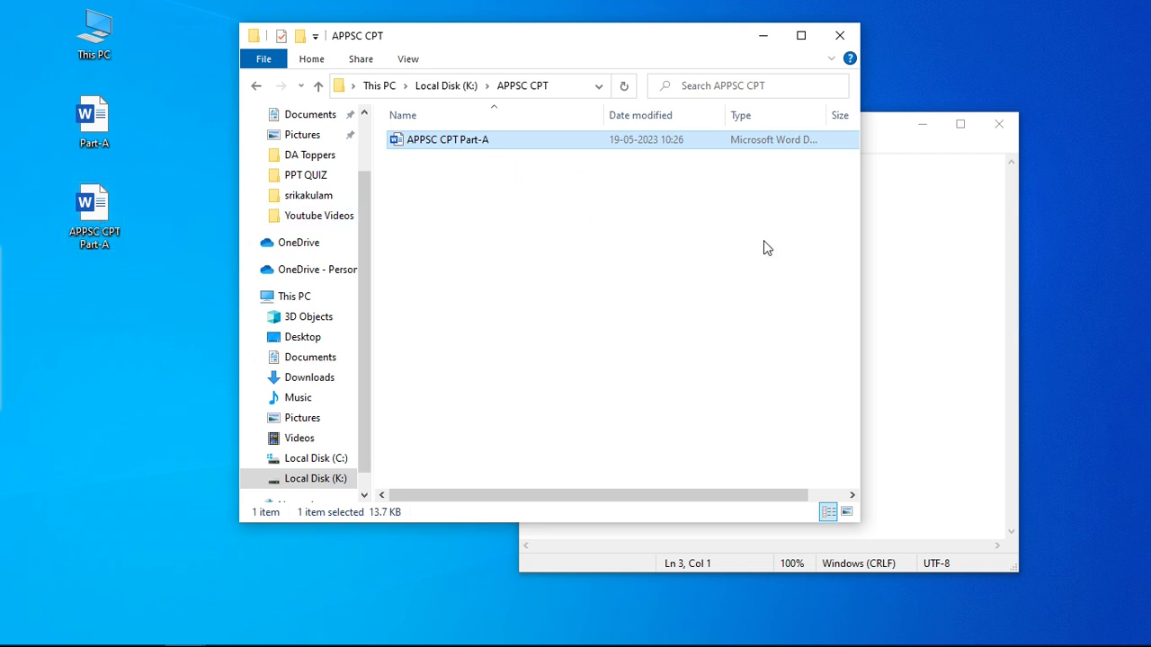
Insert the line "copy->ctrl+c" between the cut and paste lines in the Notepad document
click(926, 262)
click(725, 184)
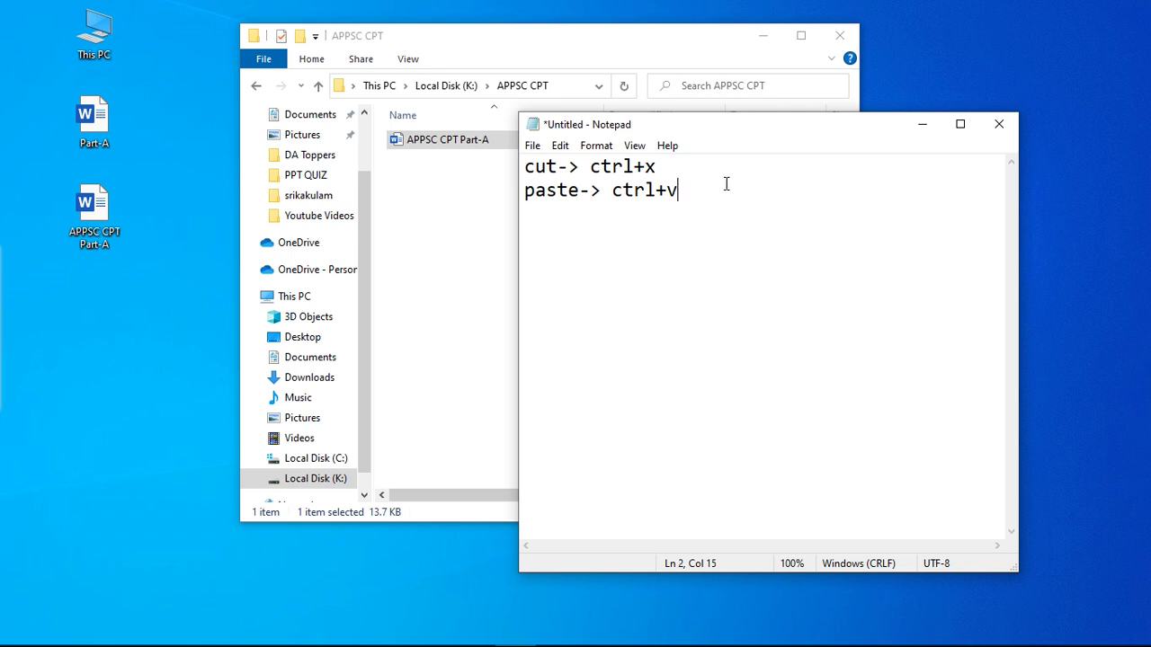
key(Return)
key(Up)
key(Return)
key(Up)
text(copy->ctrl)
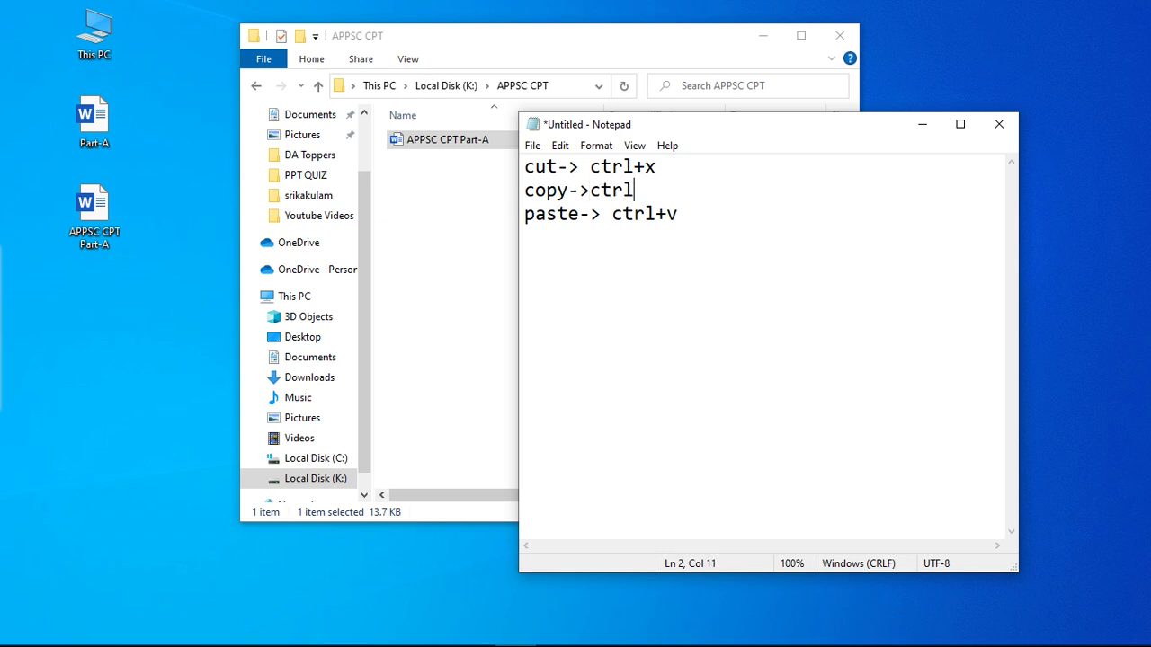
text(+c)
Open the Part-A document from the desktop in Word and close the Help pane
click(106, 116)
double_click(106, 116)
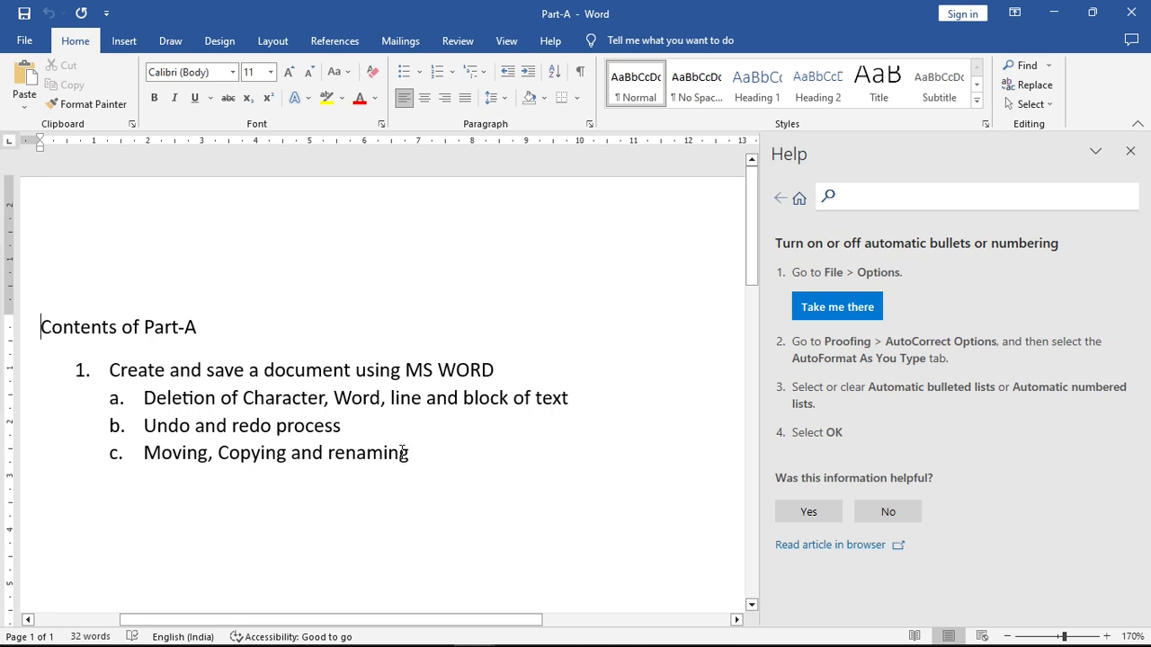
click(1131, 151)
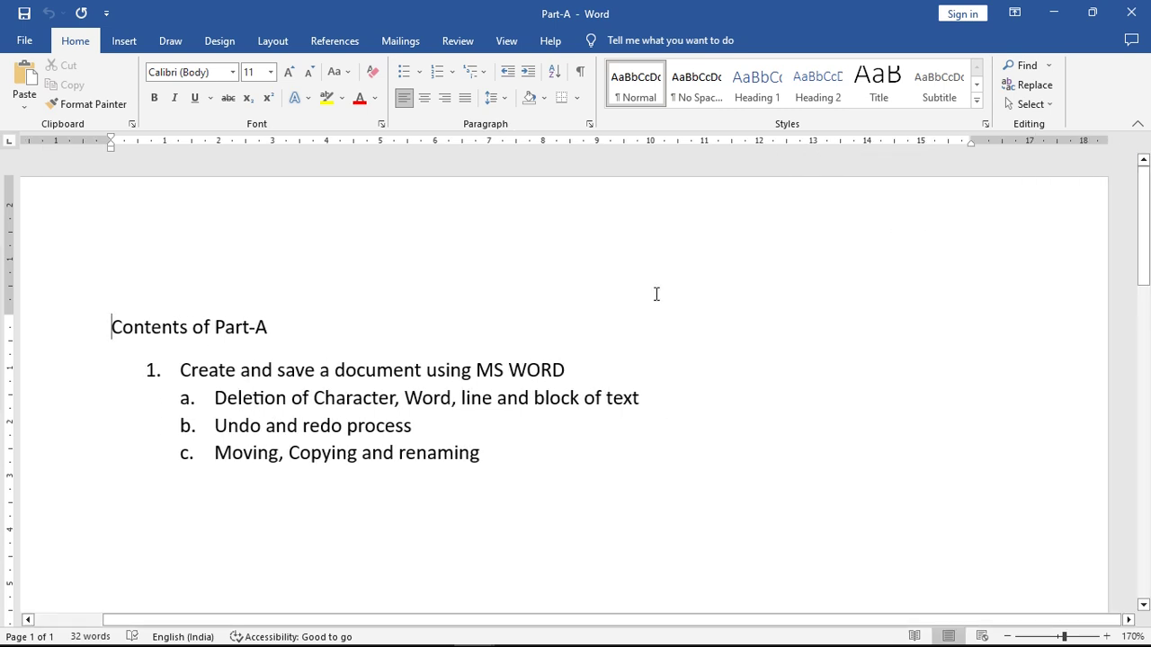